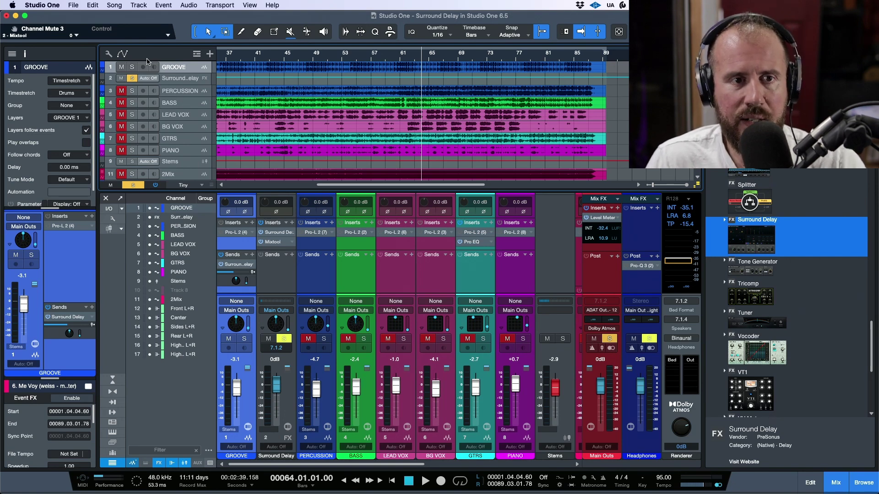
# Audition the GROOVE track soloed from bar 53 with its Surround Delay send bypassed, and release the solo
pyautogui.click(133, 67)
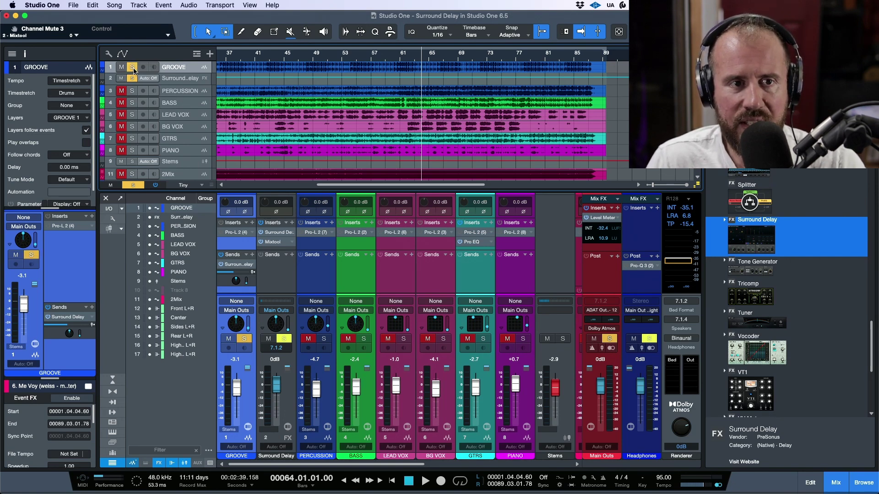
pyautogui.click(47, 317)
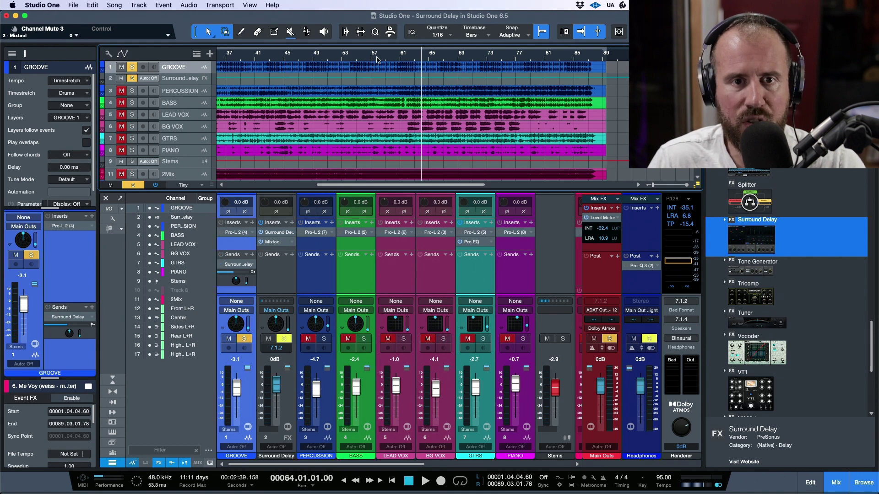
pyautogui.click(341, 56)
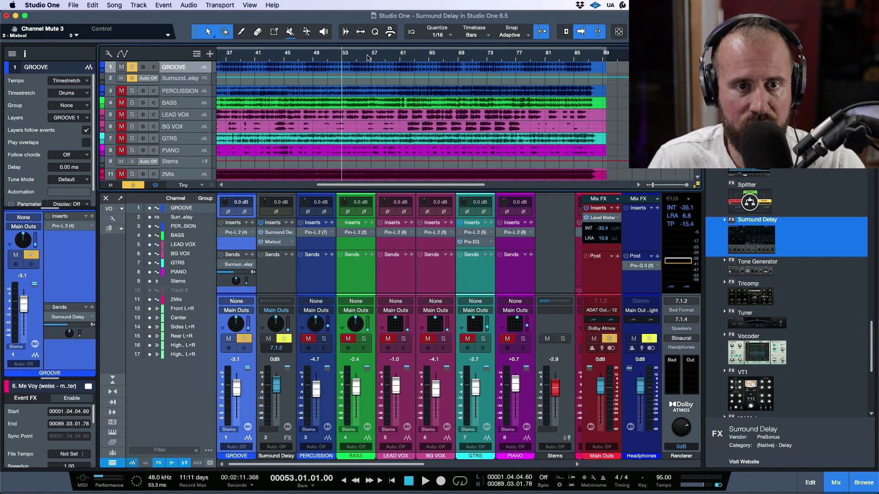
pyautogui.press('space')
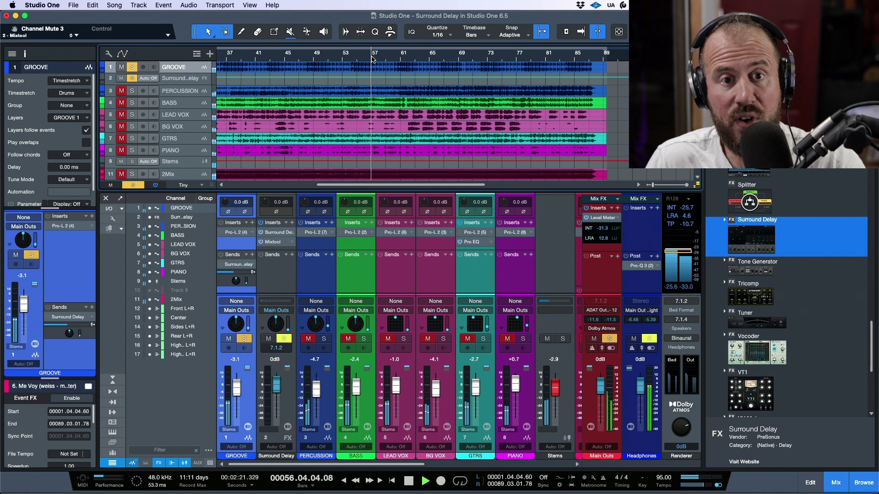
pyautogui.press('space')
pyautogui.click(131, 67)
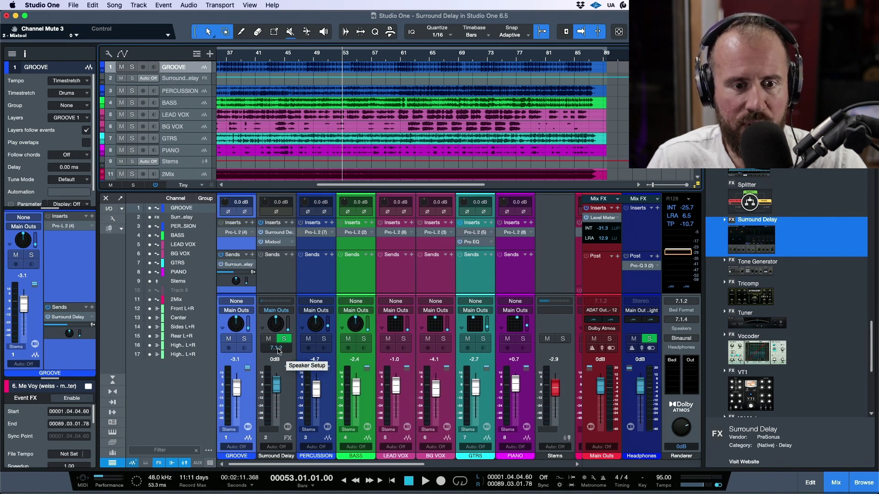
# Check the Surround Delay channel's speaker setup options alongside the renderer format and song tempo
pyautogui.click(277, 349)
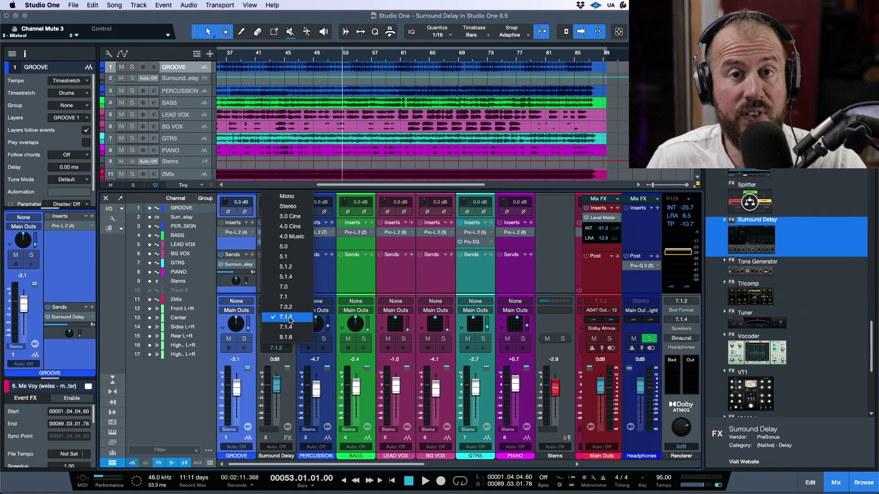
pyautogui.click(320, 282)
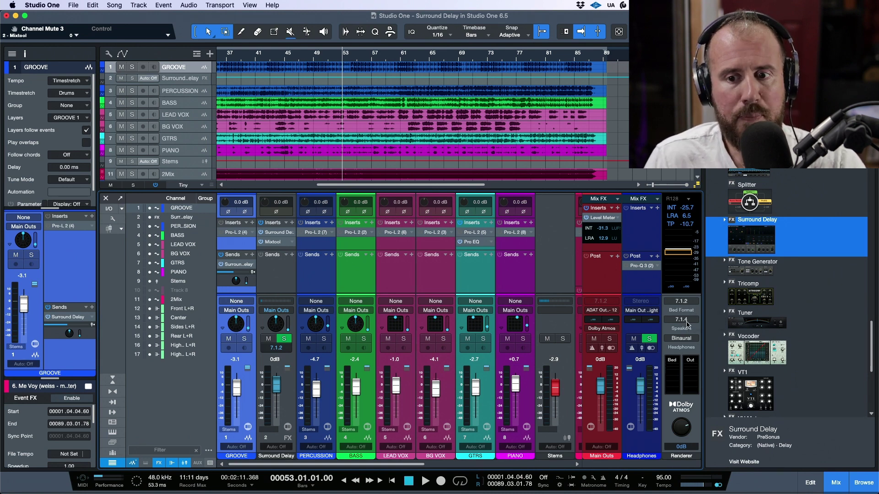
pyautogui.click(109, 209)
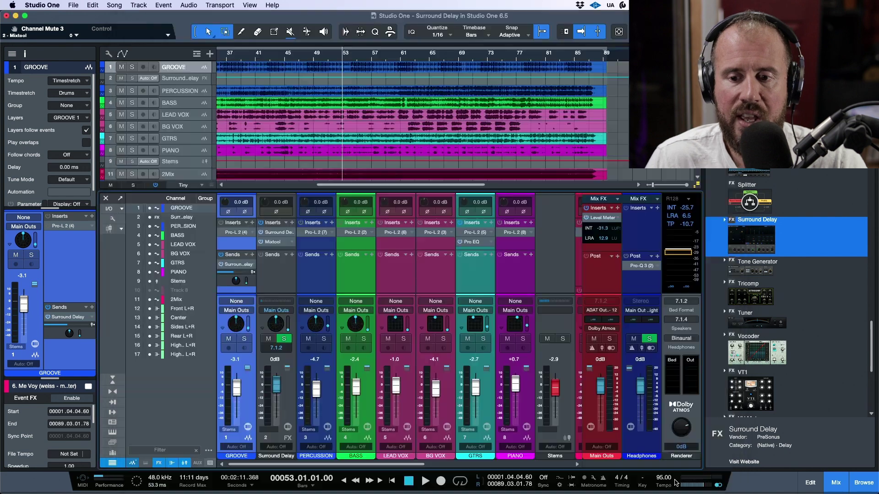
pyautogui.click(676, 480)
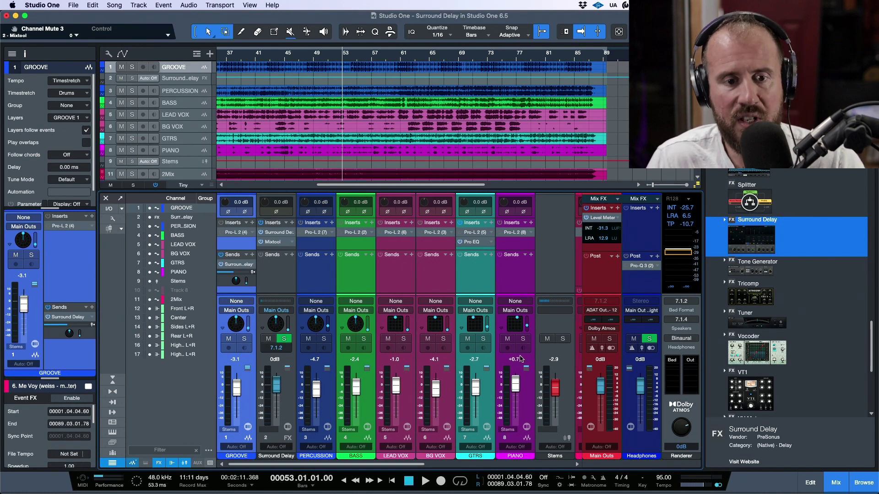
# Solo the Surround Delay channel and open its Surround Delay and Mixtool effects beside the Dolby Atmos Renderer
pyautogui.click(284, 340)
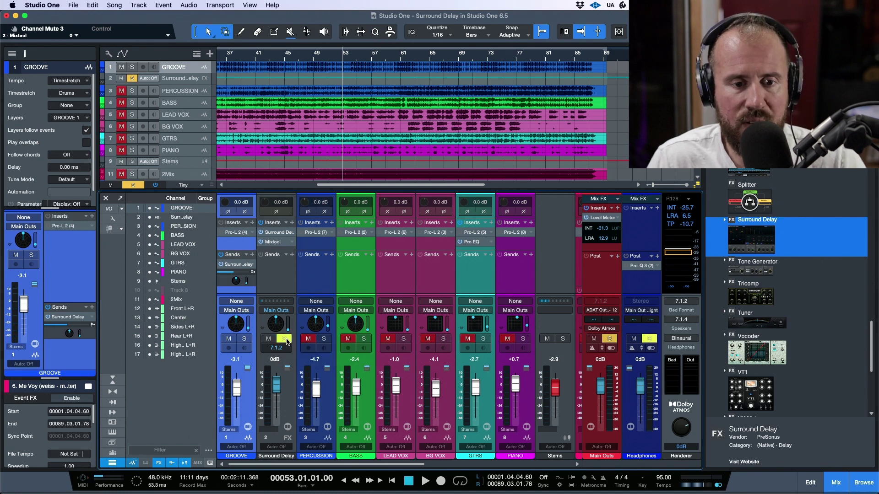
pyautogui.click(284, 243)
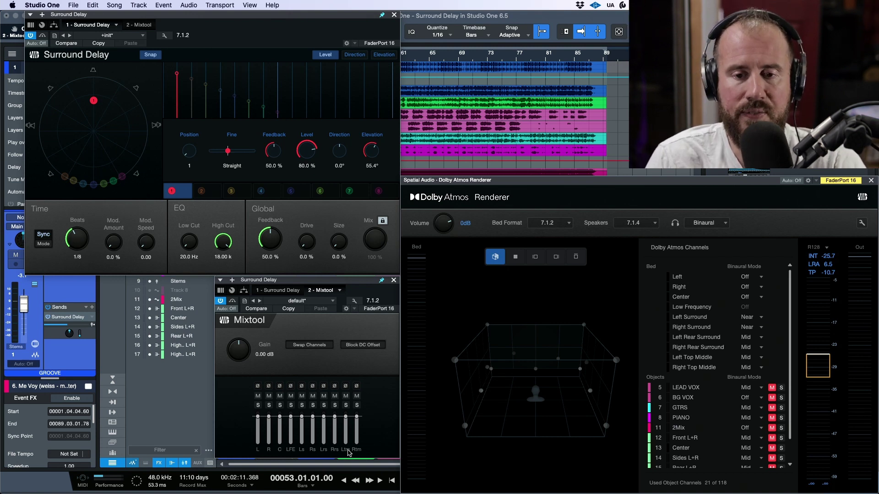
pyautogui.click(250, 38)
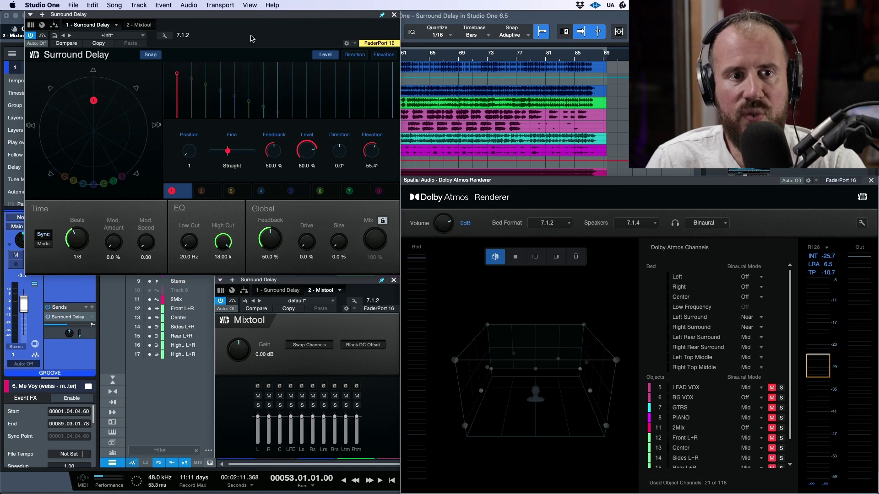
# Load the +init preset in the Surround Delay and toggle Snap off and back on, keeping tap 1 at front center
pyautogui.click(117, 36)
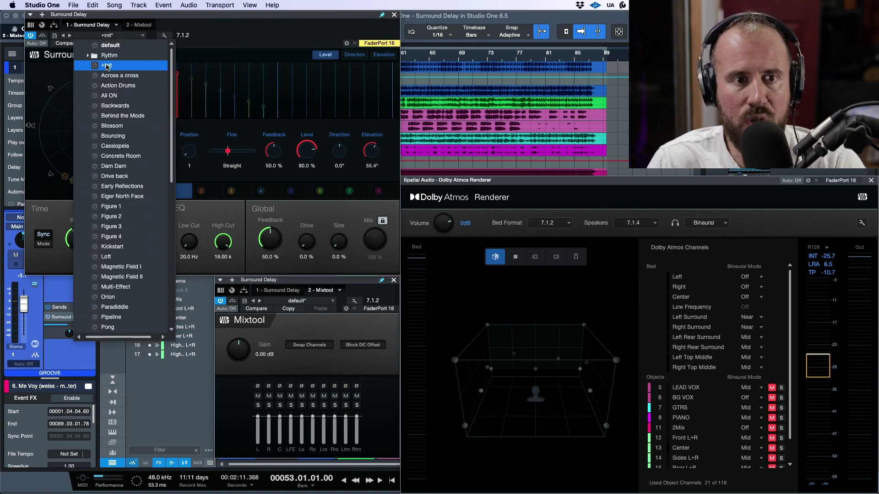
pyautogui.click(278, 33)
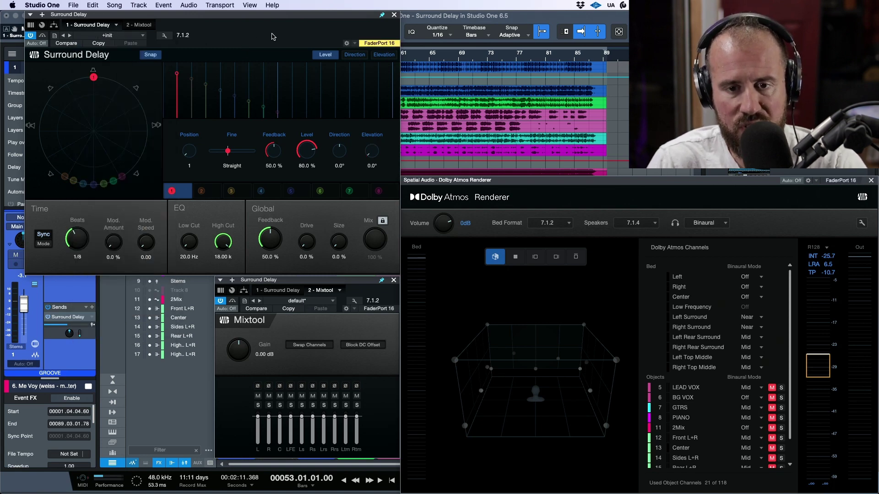
pyautogui.click(151, 56)
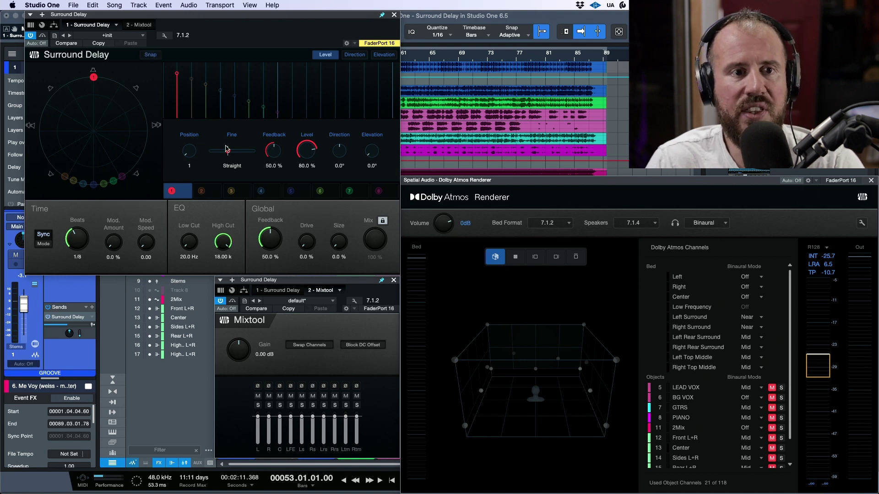
pyautogui.click(152, 55)
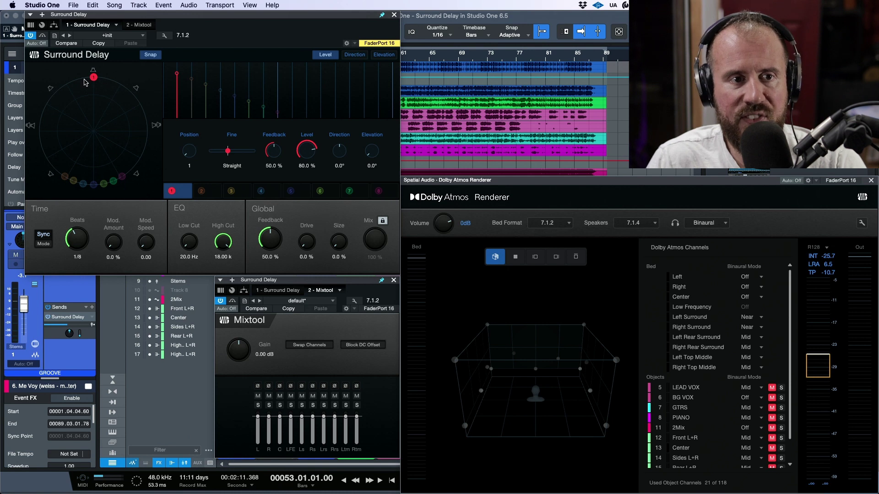
pyautogui.moveTo(93, 77)
pyautogui.mouseDown()
pyautogui.moveTo(69, 84)
pyautogui.moveTo(92, 76)
pyautogui.mouseUp()
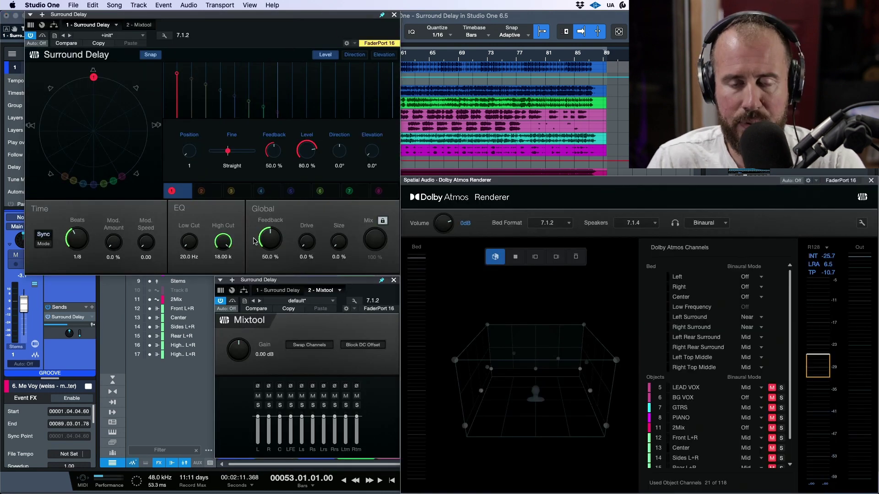
# Start playback and set the Surround Delay's global feedback to 44.1 %
pyautogui.press('space')
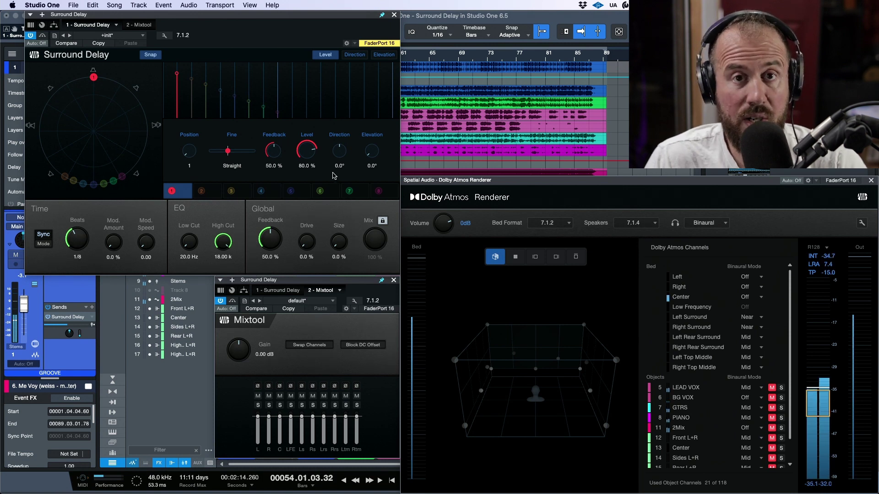
pyautogui.moveTo(265, 242); pyautogui.dragTo(282, 216)
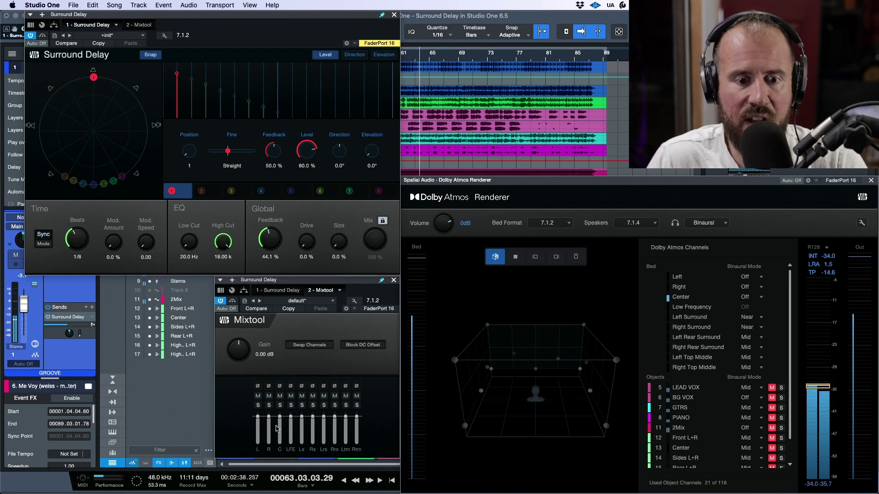
# Compare the delay with the center channel muted and unmuted in Mixtool, and stop playback
pyautogui.click(280, 397)
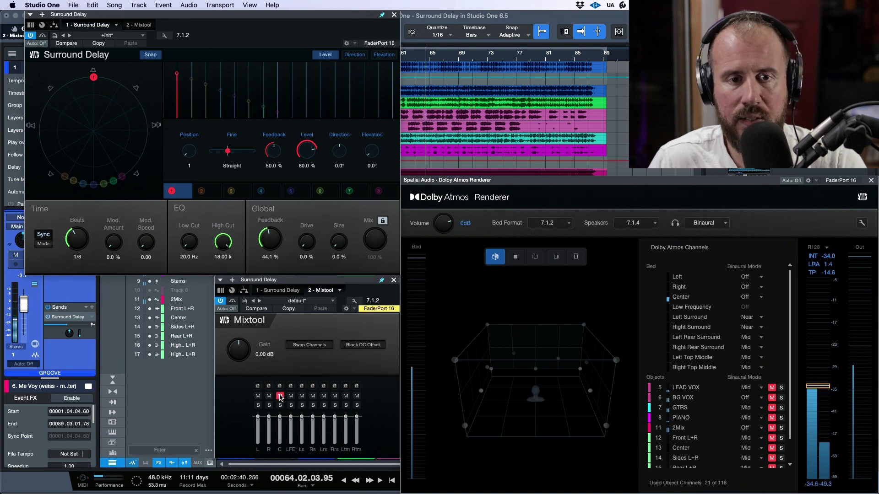
pyautogui.click(279, 397)
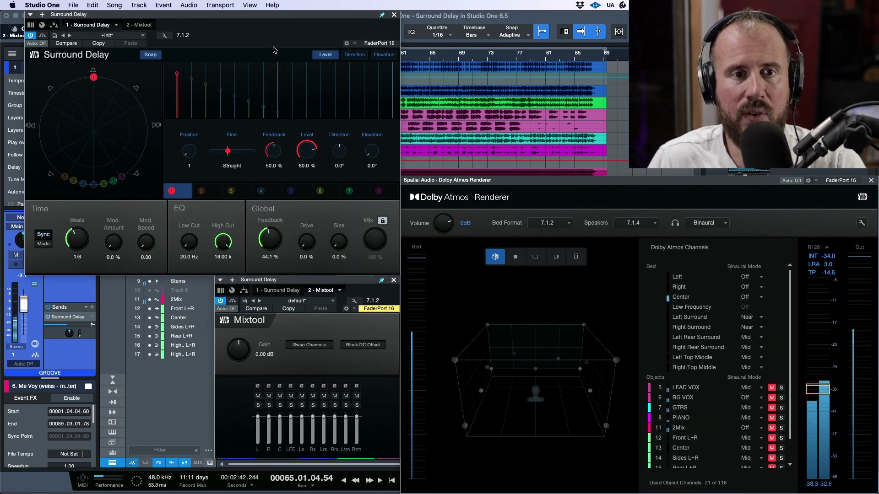
pyautogui.click(270, 33)
pyautogui.press('space')
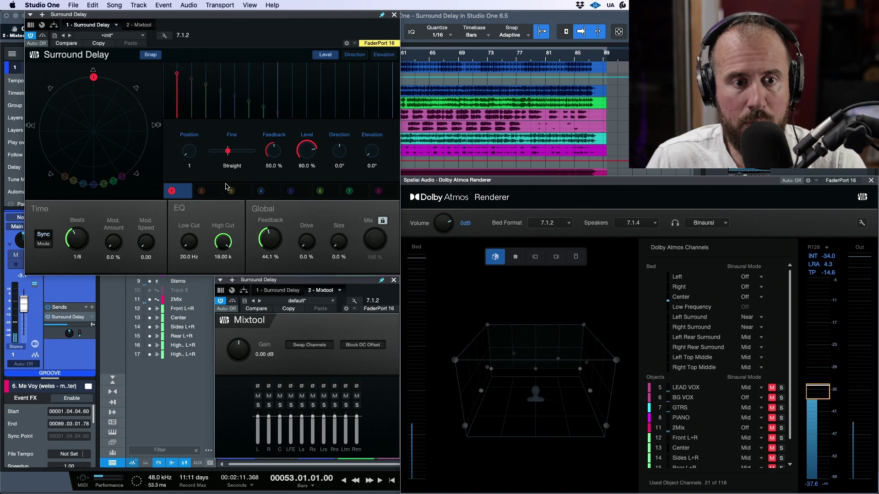
# Enable delay tap 2 and place it at the front left, at a direction of -45°
pyautogui.click(216, 193)
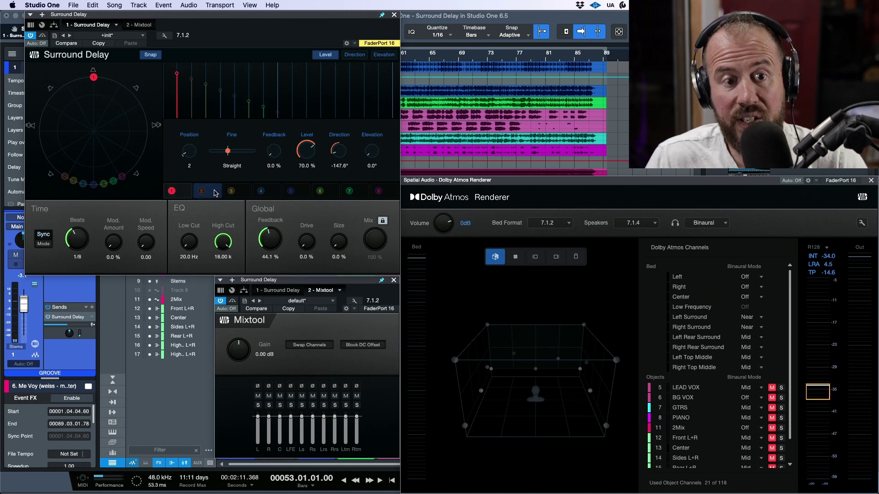
pyautogui.click(202, 192)
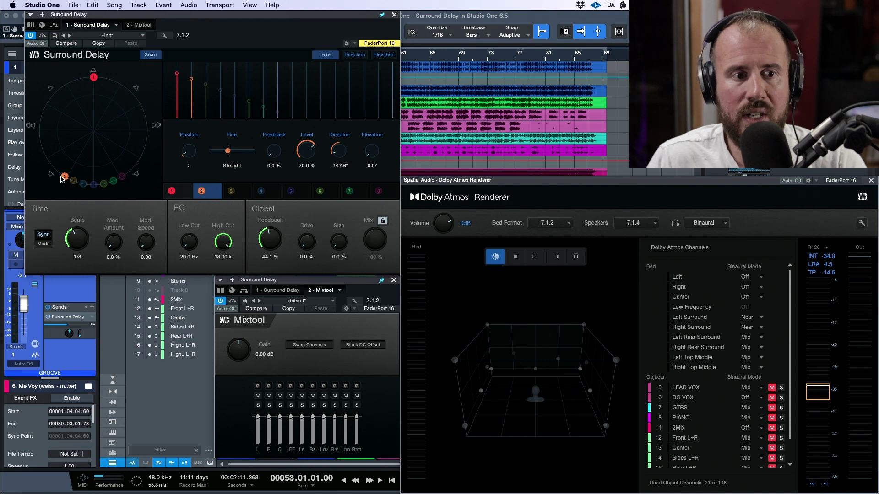
pyautogui.moveTo(64, 178); pyautogui.dragTo(50, 98)
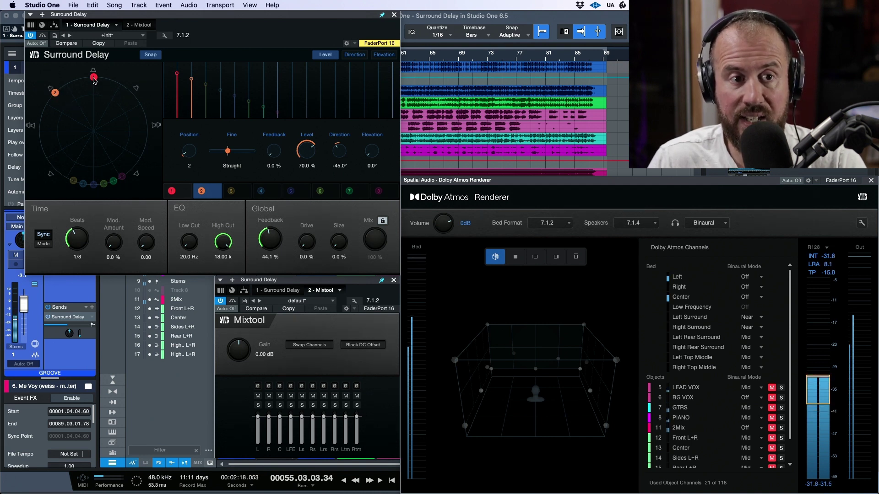
# Mute the center channel in Mixtool during playback to isolate delay tap 2
pyautogui.click(270, 396)
pyautogui.click(269, 396)
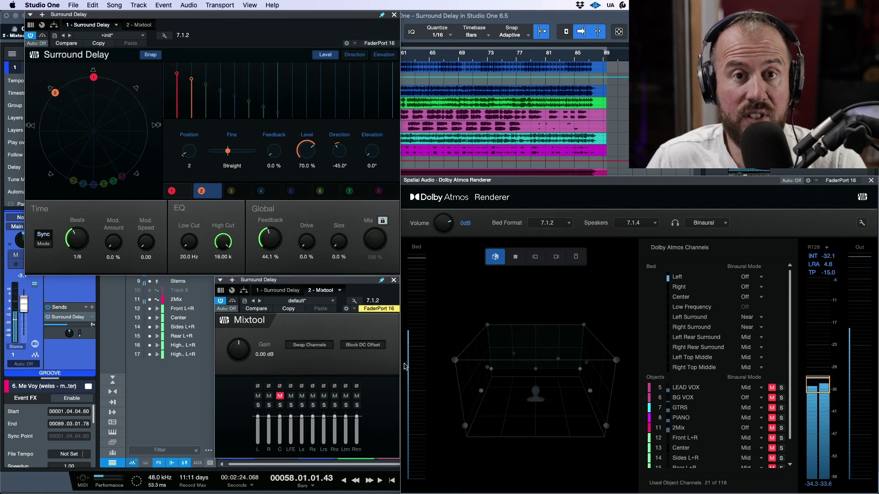
pyautogui.click(277, 46)
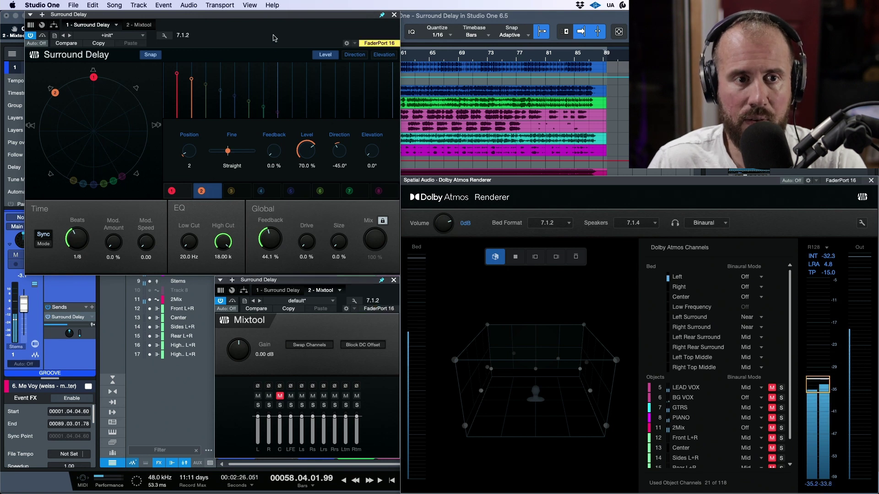
# Enable delay tap 3 and place it at the front right, with direction 45° and elevation 0°
pyautogui.click(232, 194)
pyautogui.click(231, 193)
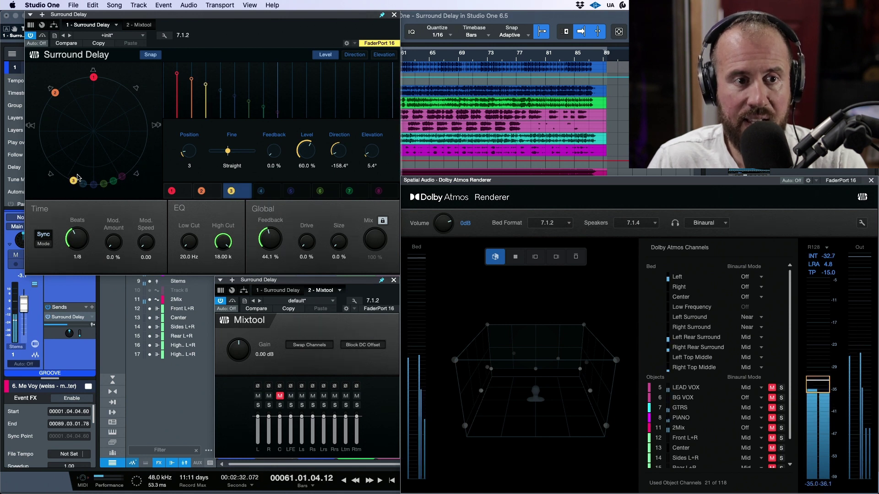
pyautogui.moveTo(73, 181); pyautogui.dragTo(136, 91)
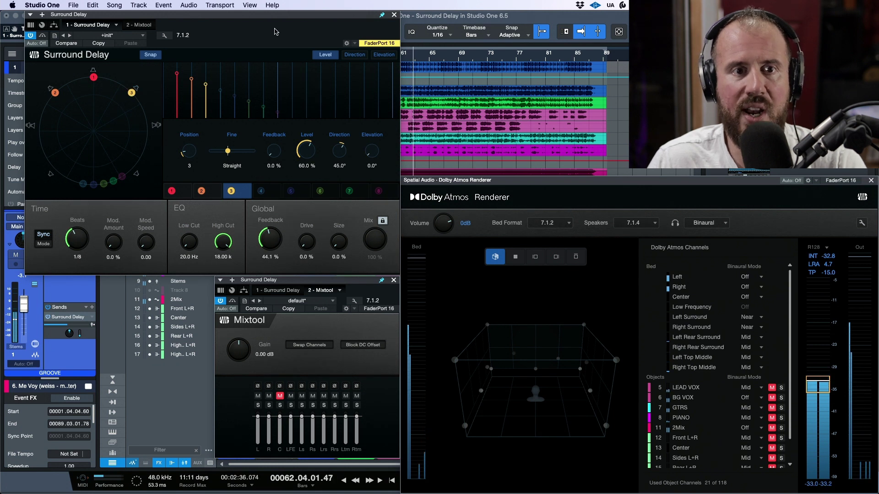
# Mute the left and right channels in Mixtool, unmute the center to hear tap 1 alone, and stop playback
pyautogui.click(269, 397)
pyautogui.click(258, 397)
pyautogui.click(280, 396)
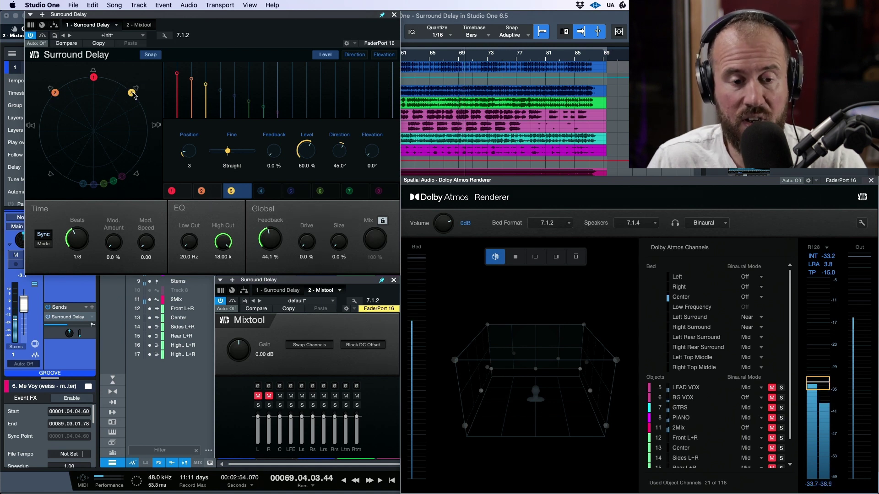
pyautogui.click(248, 40)
pyautogui.press('space')
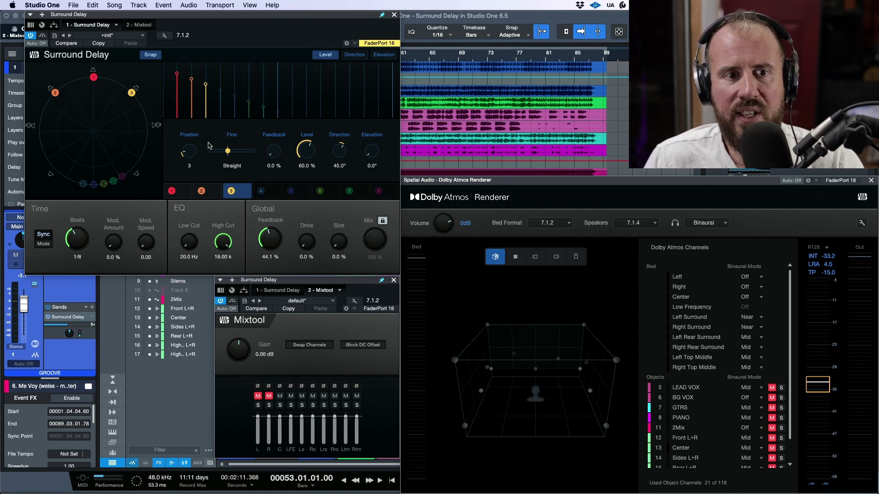
# Mute the center channel in Mixtool as well and restart playback from bar 53
pyautogui.click(279, 396)
pyautogui.click(289, 39)
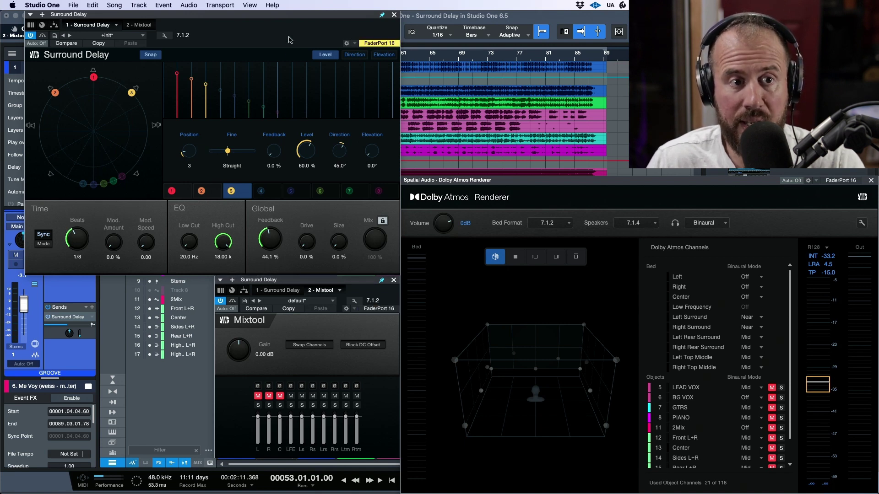
pyautogui.press('space')
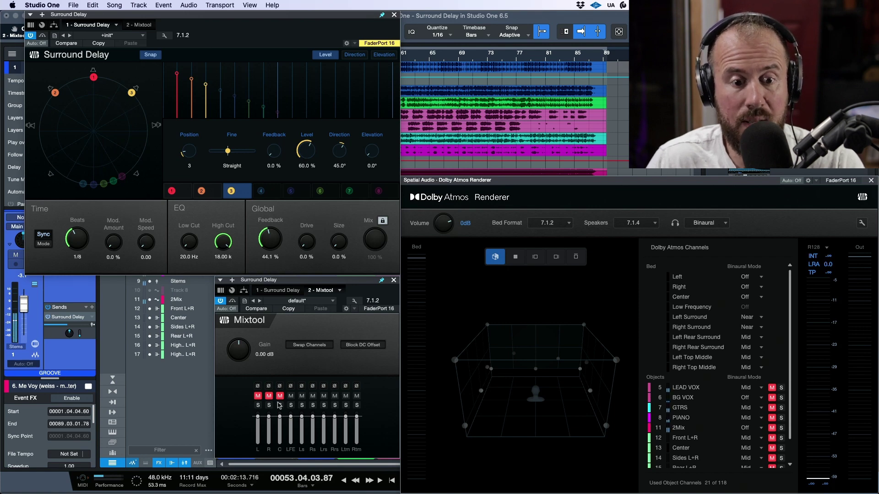
# Close the open effect and renderer windows and select the Surround Delay channel in the mixer
pyautogui.press('super+shift+w')
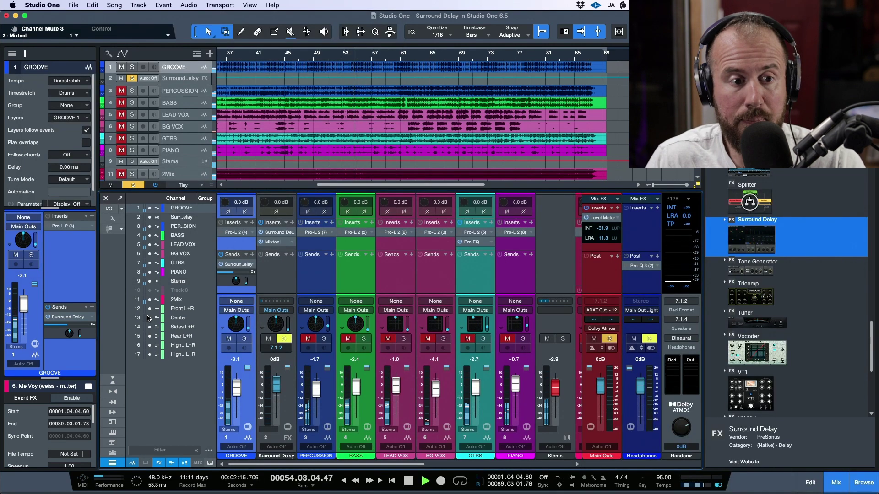
pyautogui.click(270, 271)
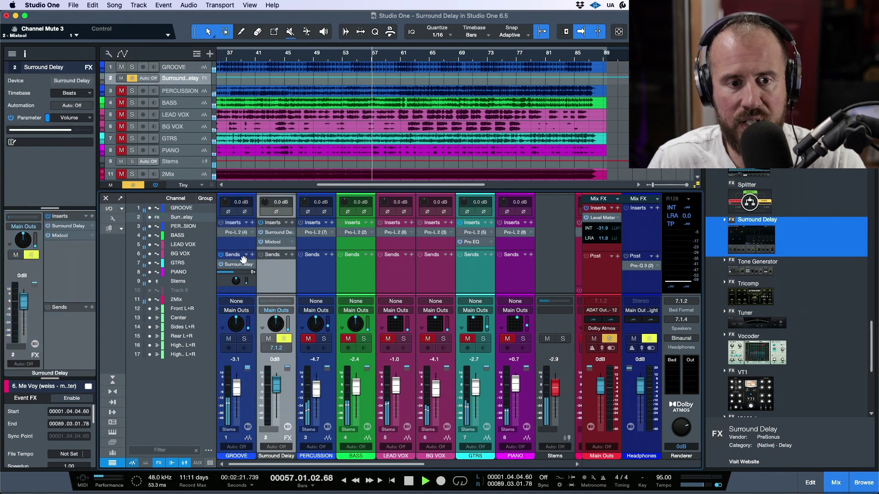
# Stop playback and select the GROOVE channel in the mixer, keeping the Surround Delay channel soloed
pyautogui.press('space')
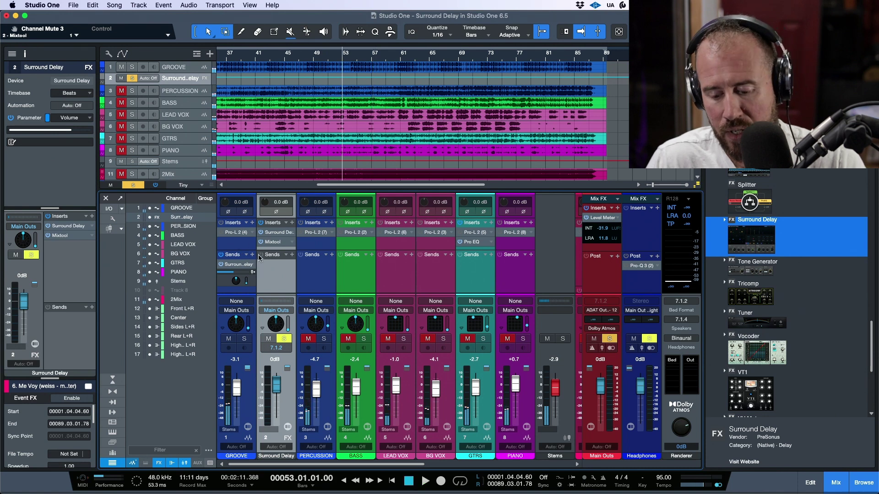
pyautogui.doubleClick(259, 258)
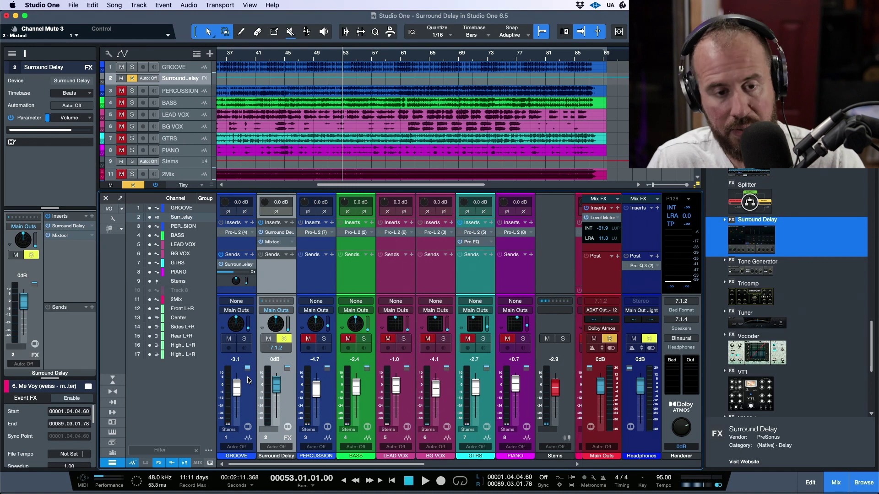
pyautogui.press('s')
pyautogui.click(251, 402)
pyautogui.click(285, 340)
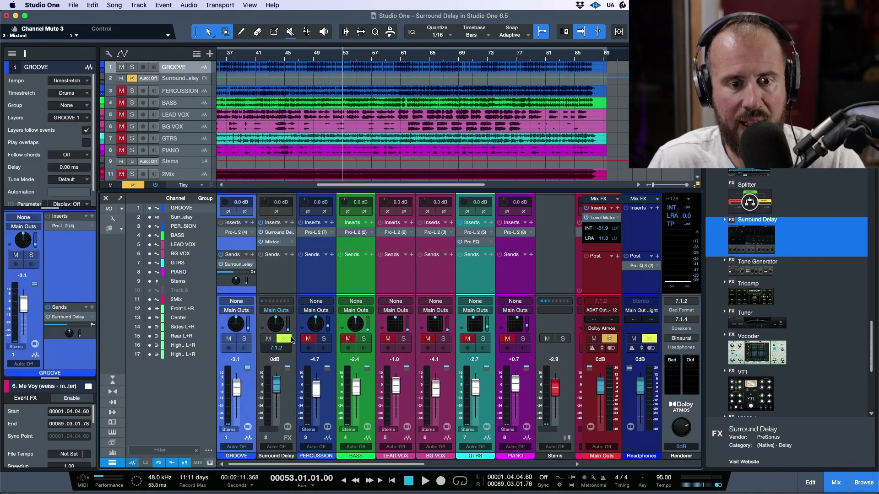
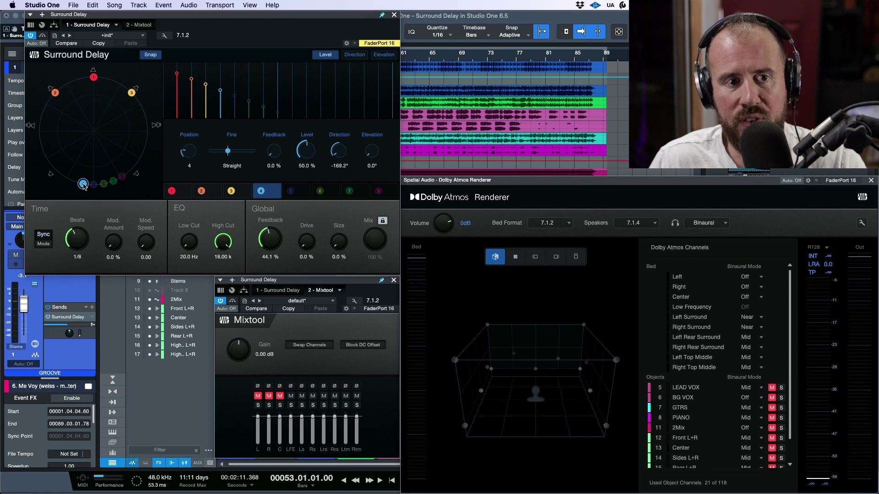
# Move delay tap 4 to the elevated front at direction 0° and elevation 52.4°, and turn off taps 1, 2 and 3
pyautogui.moveTo(83, 184); pyautogui.dragTo(93, 101)
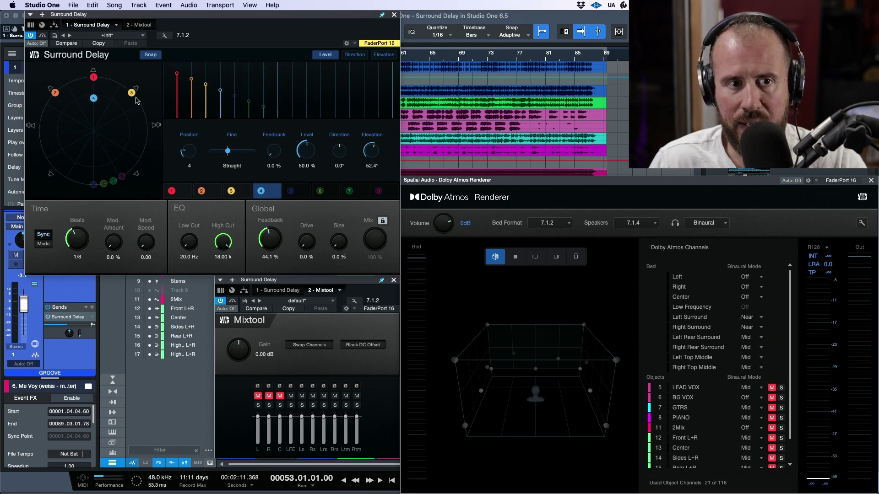
pyautogui.click(189, 196)
pyautogui.click(202, 195)
pyautogui.click(231, 194)
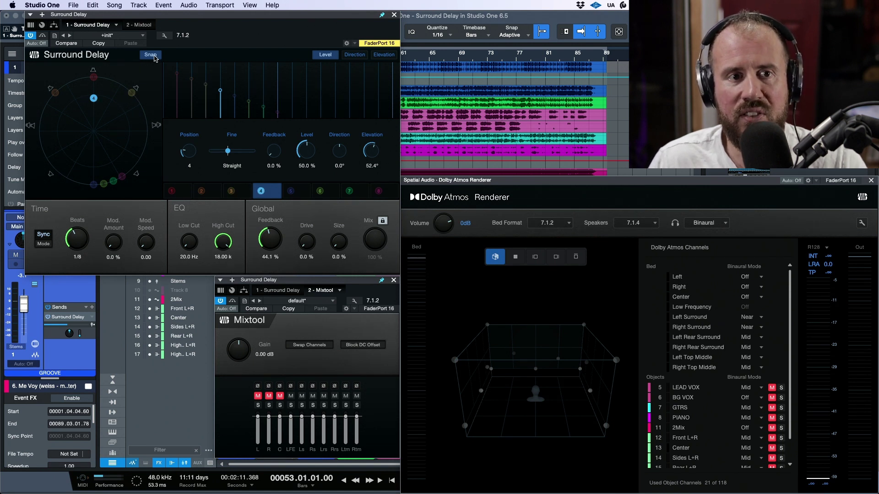
# With Snap off, nudge tap 4 to direction -0.9° and elevation 55.4°, and unmute the left, right and center channels in Mixtool
pyautogui.moveTo(99, 101); pyautogui.dragTo(93, 101)
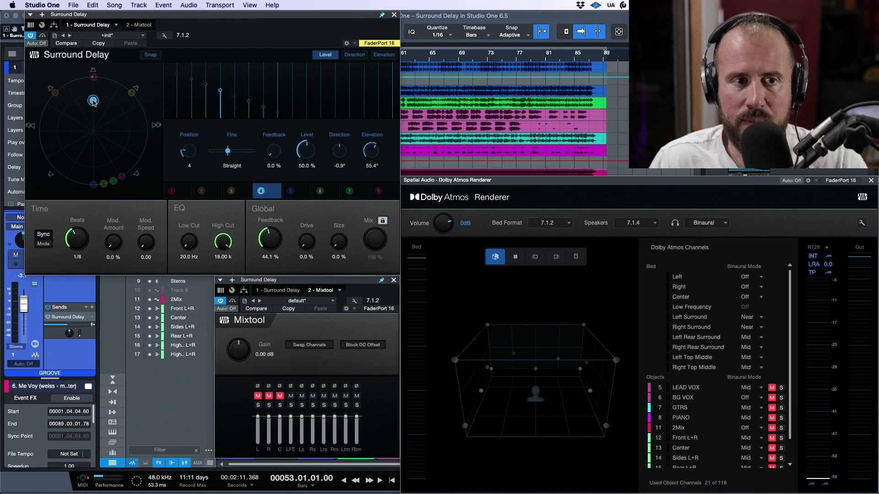
pyautogui.click(269, 396)
pyautogui.click(280, 396)
pyautogui.click(258, 396)
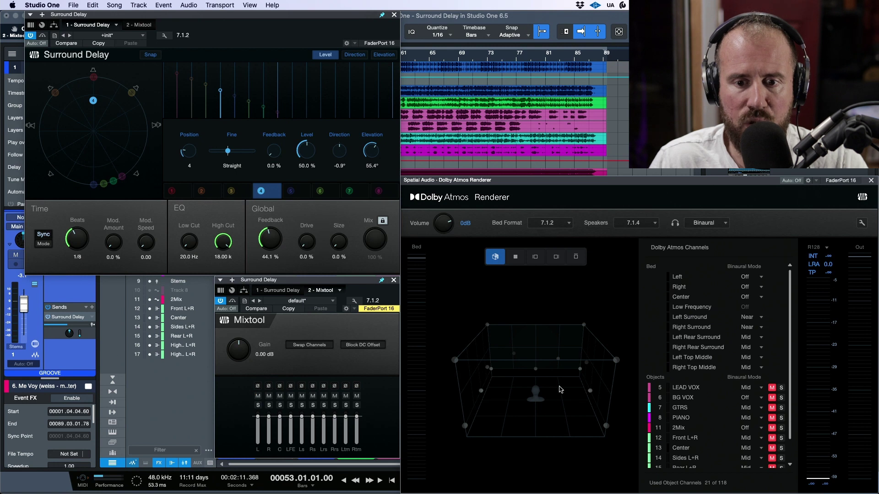
# Play the track to hear tap 4 alone, shift the tap to direction 0.8° and elevation 50.5°, and stop playback
pyautogui.click(45, 28)
pyautogui.press('space')
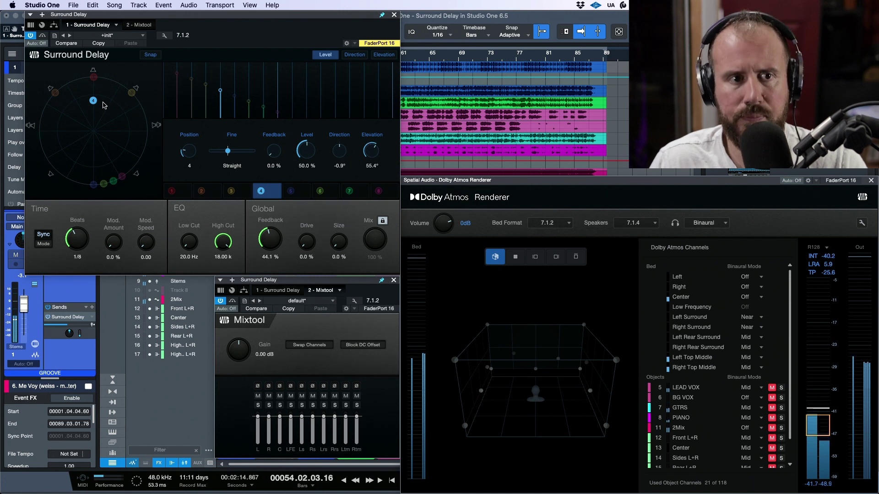
pyautogui.moveTo(93, 101)
pyautogui.mouseDown()
pyautogui.moveTo(62, 128)
pyautogui.moveTo(68, 157)
pyautogui.moveTo(97, 175)
pyautogui.moveTo(130, 168)
pyautogui.moveTo(139, 131)
pyautogui.moveTo(87, 92)
pyautogui.moveTo(95, 100)
pyautogui.mouseUp()
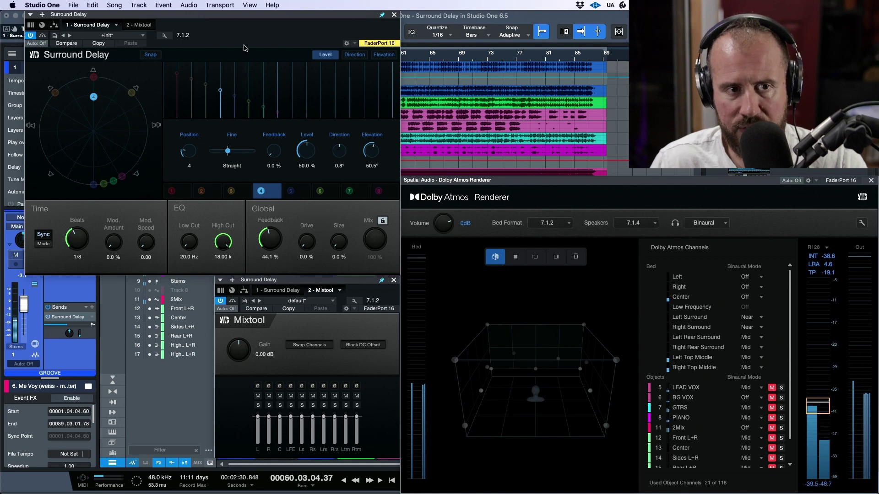
pyautogui.press('space')
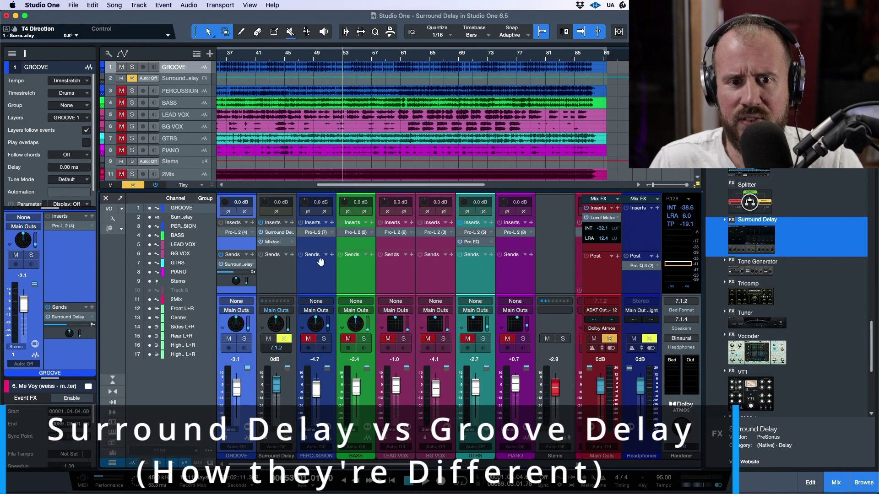
# Find the Groove Delay effect in the effects browser
pyautogui.scroll(10, 763, 235)
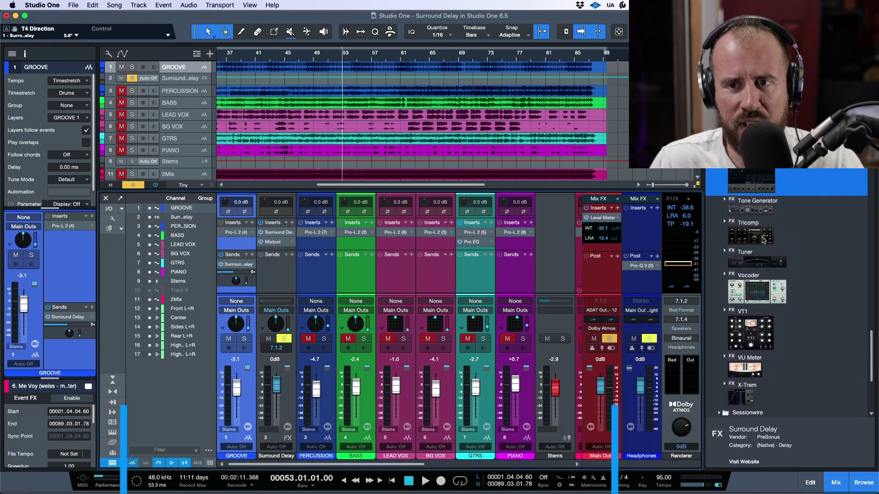
pyautogui.scroll(10, 764, 240)
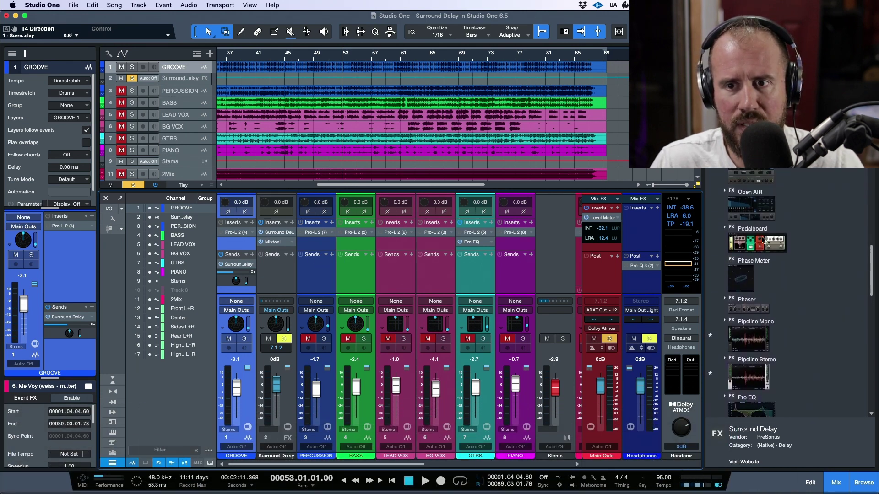
pyautogui.scroll(5, 763, 240)
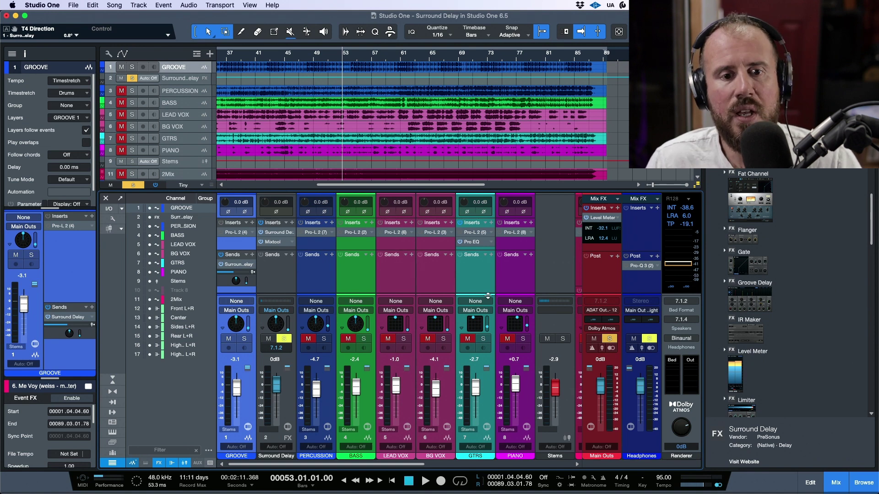
# Solo the PERCUSSION track, play it, and turn off the GROOVE channel's send to Surround Delay before stopping playback
pyautogui.hotkey('shift', 's')
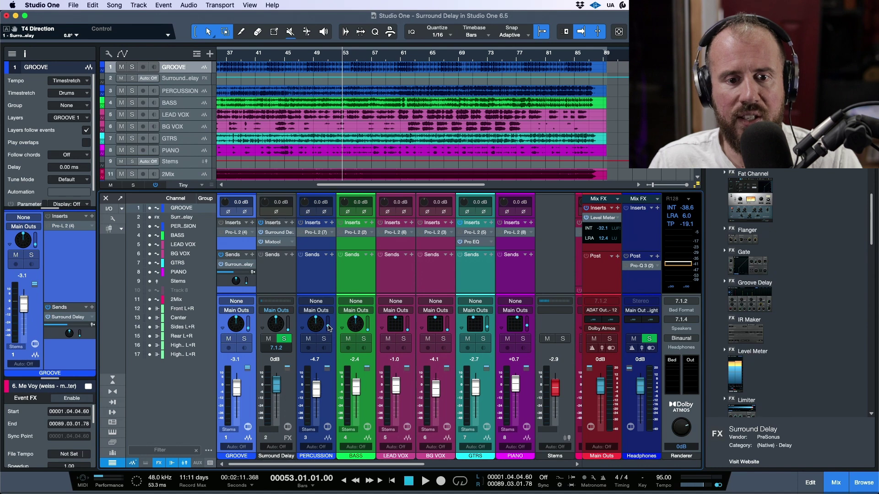
pyautogui.click(325, 339)
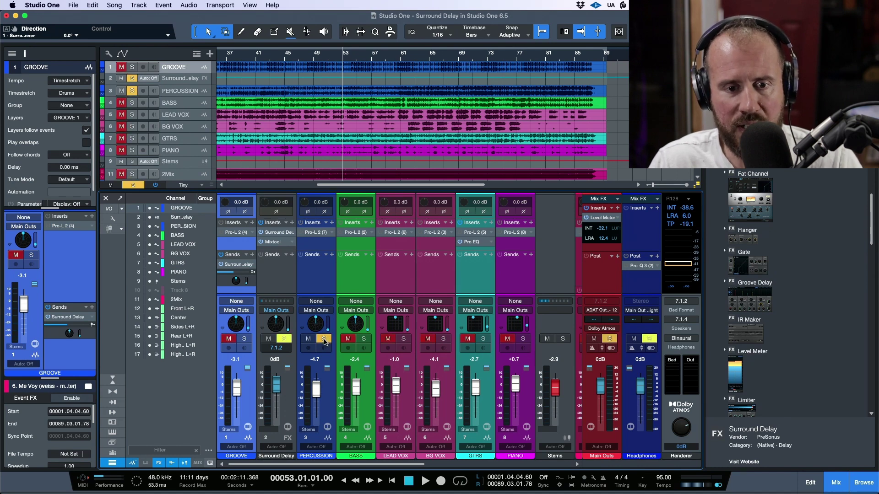
pyautogui.press('space')
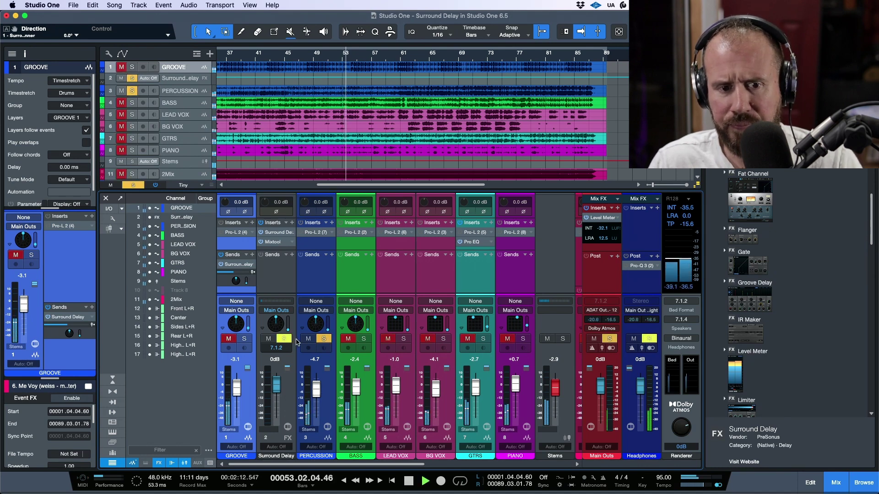
pyautogui.click(221, 264)
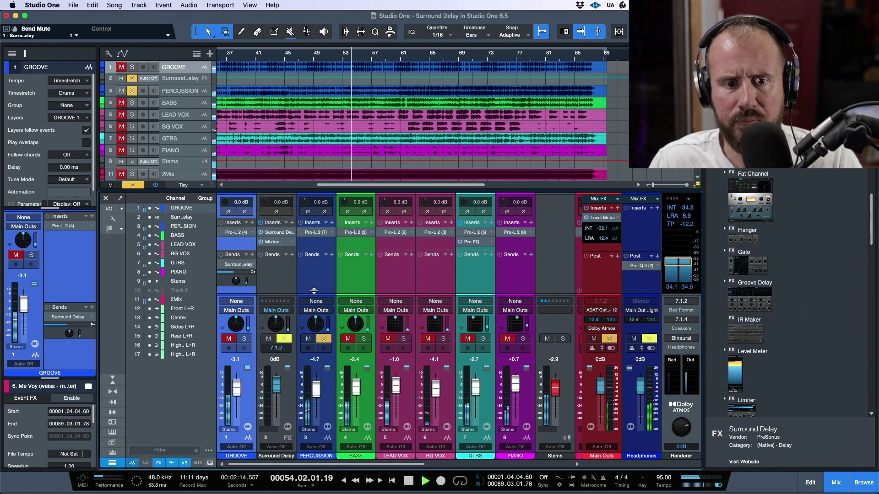
pyautogui.press('space')
# Add Groove Delay as a send effect on the PERCUSSION channel and close its effect window
pyautogui.moveTo(750, 300); pyautogui.dragTo(322, 272)
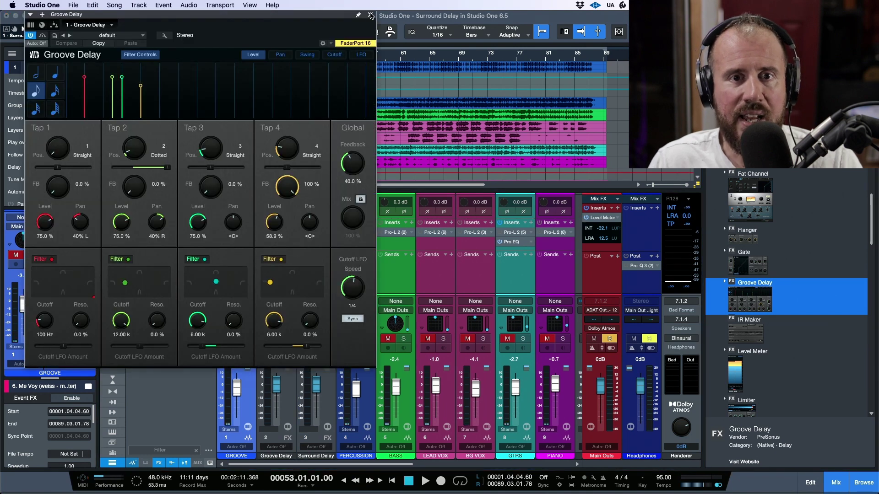
pyautogui.moveTo(329, 15); pyautogui.dragTo(510, 53)
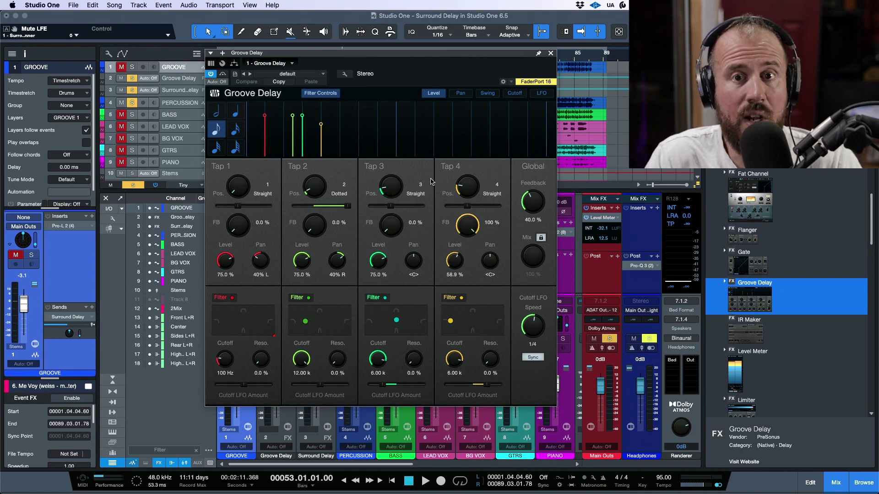
pyautogui.click(551, 54)
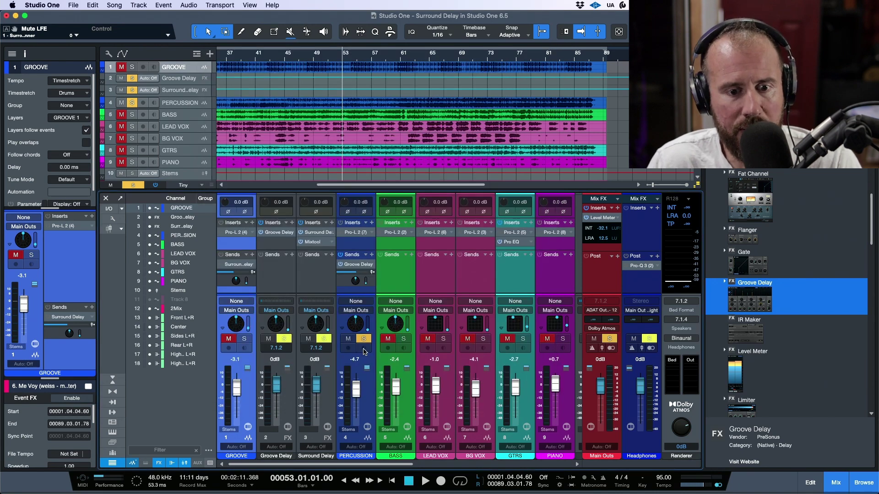
# Move the Groove Delay channel directly after PERCUSSION in the mixer and solo it instead of the PERCUSSION track
pyautogui.click(287, 393)
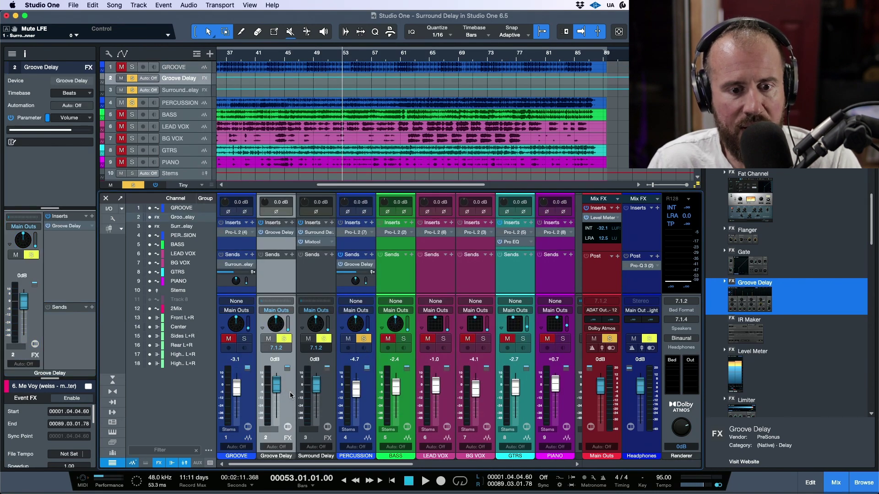
pyautogui.moveTo(288, 399); pyautogui.dragTo(371, 407)
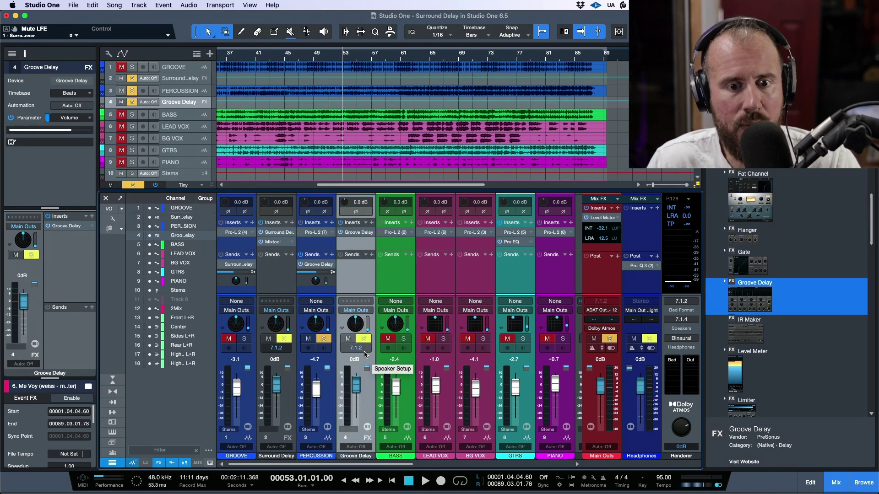
pyautogui.click(323, 339)
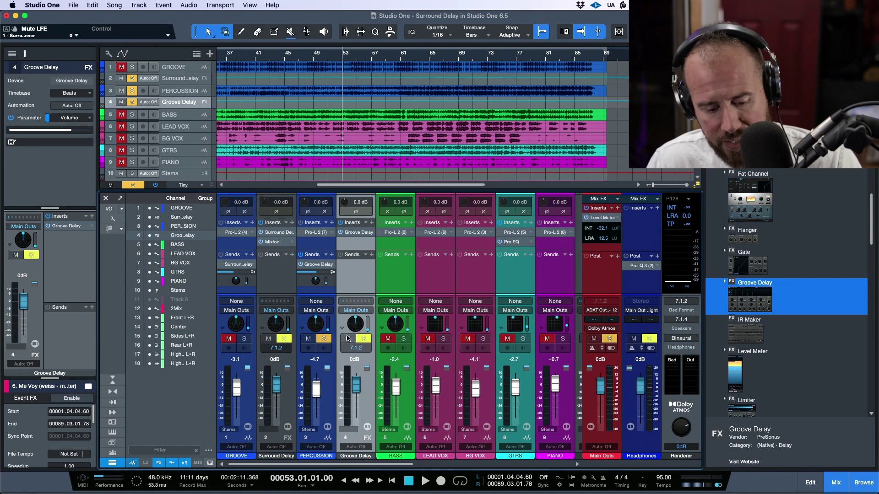
pyautogui.click(363, 339)
pyautogui.click(364, 338)
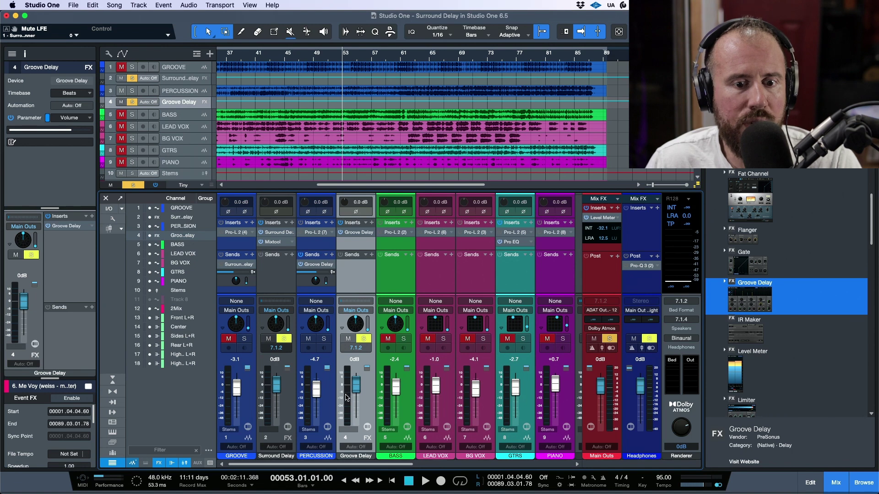
# Play the Groove Delay return and examine which bed channels it feeds in the Dolby Atmos Renderer, then close the renderer and stop playback
pyautogui.press('space')
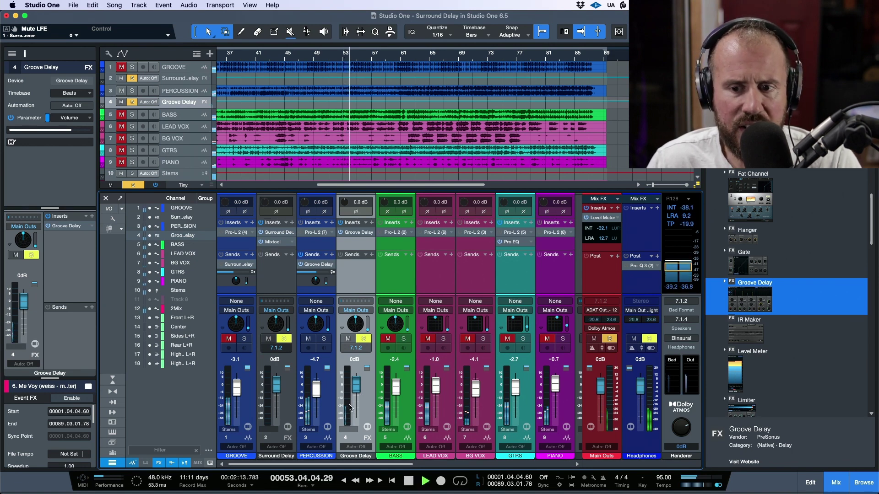
pyautogui.click(680, 407)
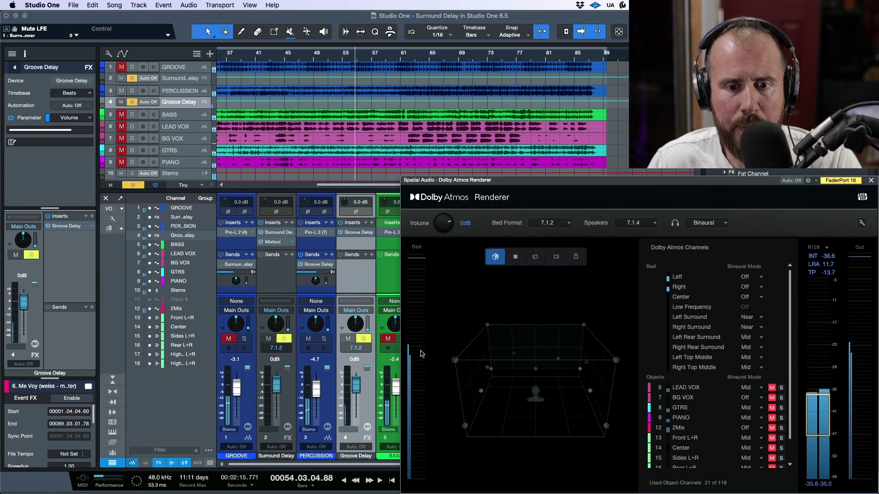
pyautogui.moveTo(421, 356)
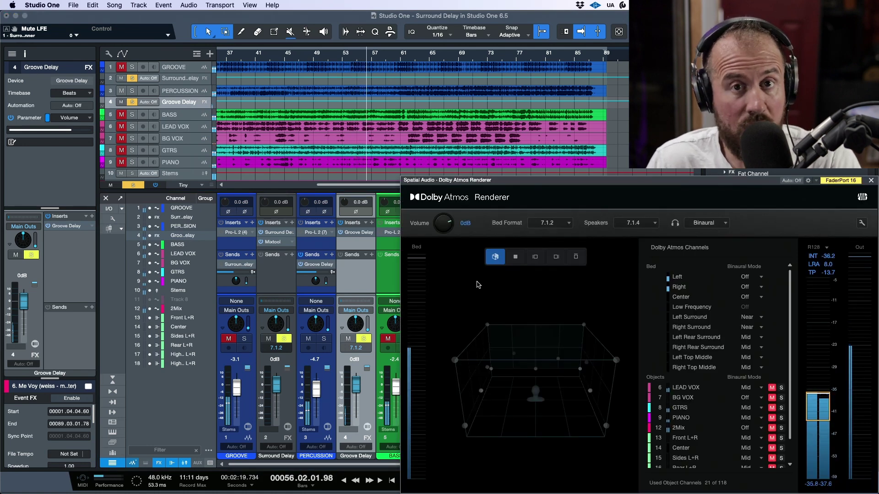
pyautogui.click(871, 181)
pyautogui.press('space')
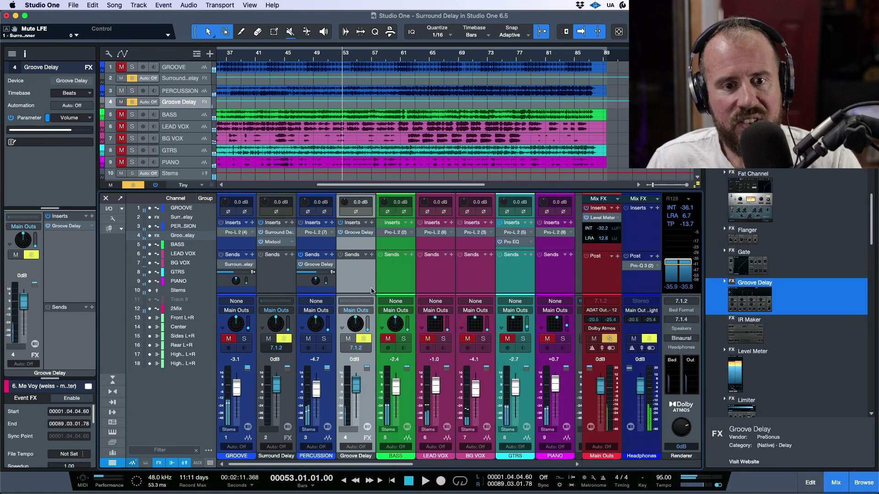
# Open the Groove Delay effect and load the Shuffled Reso preset
pyautogui.click(360, 233)
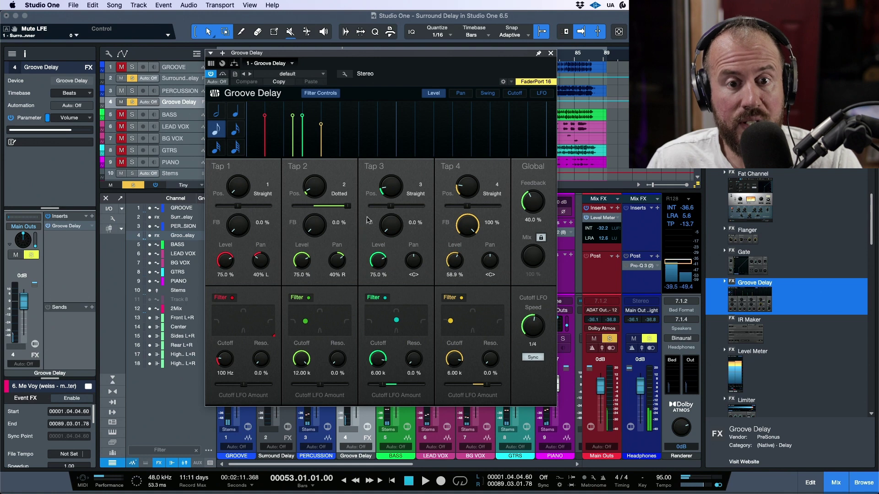
pyautogui.click(282, 74)
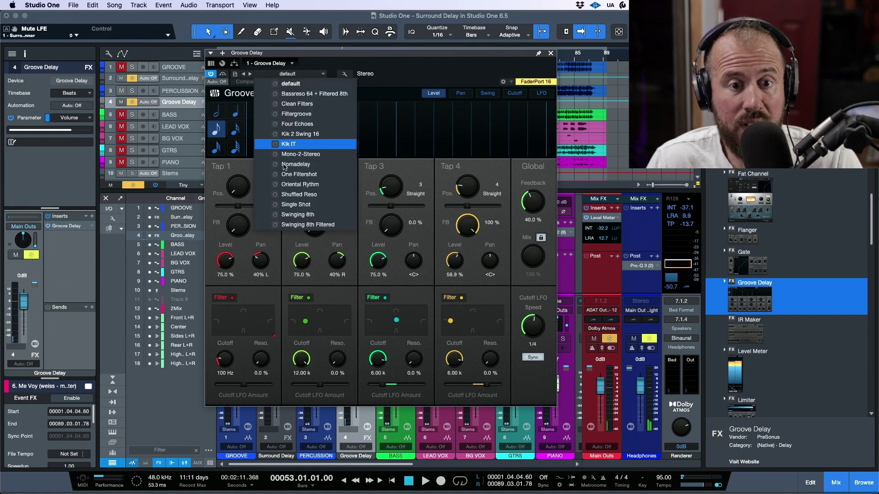
pyautogui.click(307, 195)
pyautogui.click(410, 83)
# Start playback, switch Groove Delay to the Single Shot preset, and check its bed output in the Dolby Atmos Renderer
pyautogui.press('space')
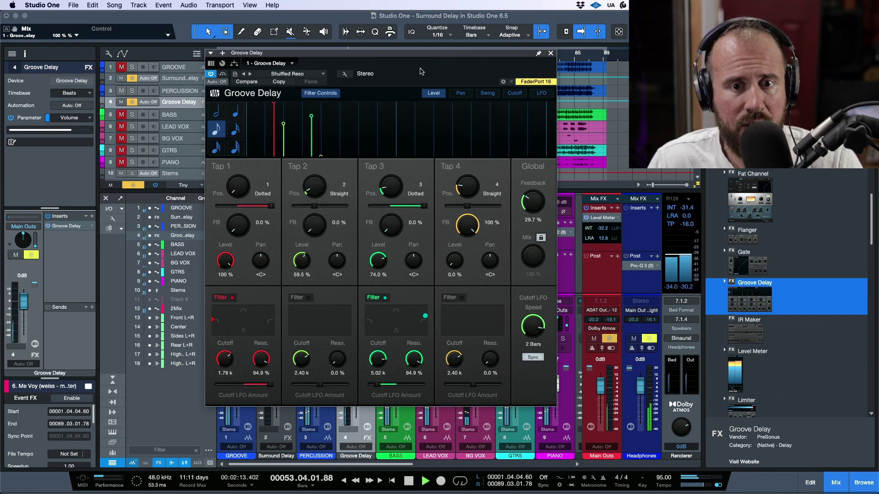
pyautogui.click(249, 74)
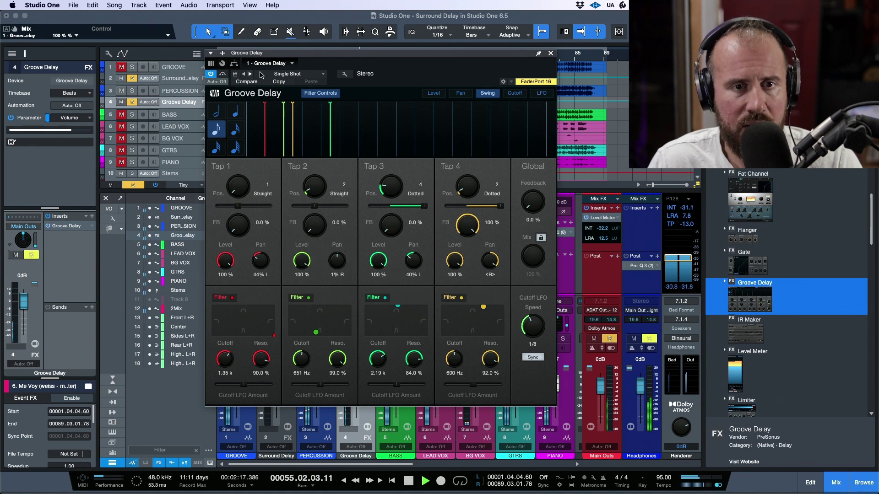
pyautogui.click(551, 53)
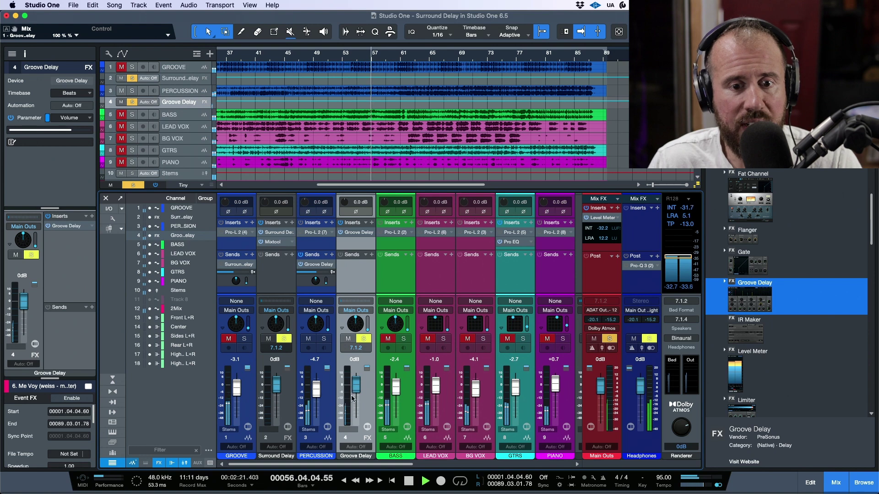
pyautogui.click(682, 406)
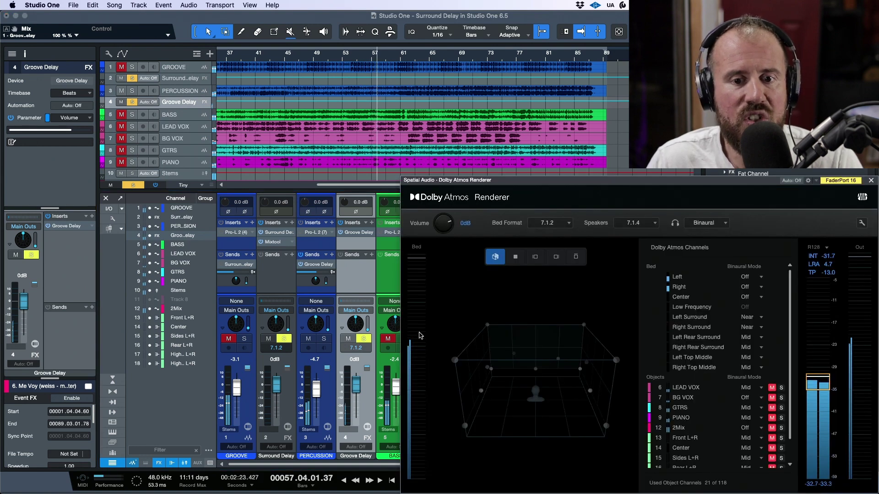
# Close the Dolby Atmos Renderer and check the Groove Delay channel's format, keeping 7.1.2, with playback stopped at the end
pyautogui.click(871, 180)
pyautogui.click(364, 349)
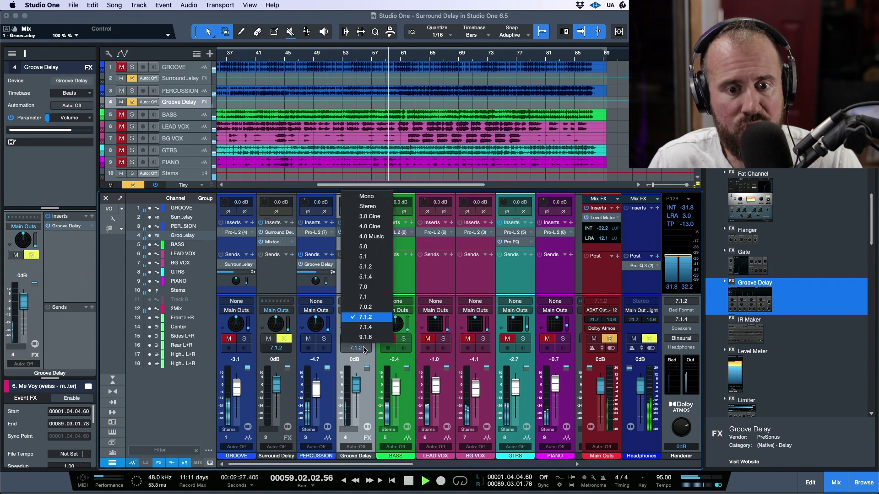
pyautogui.click(366, 317)
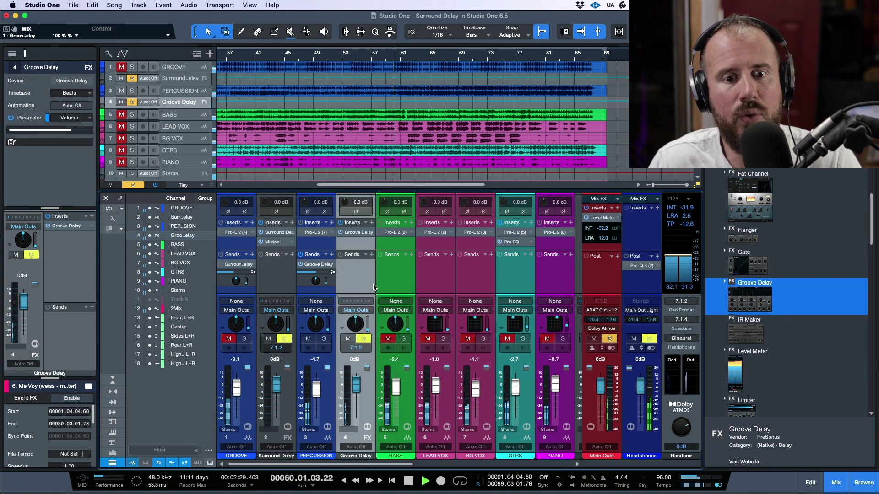
pyautogui.press('space')
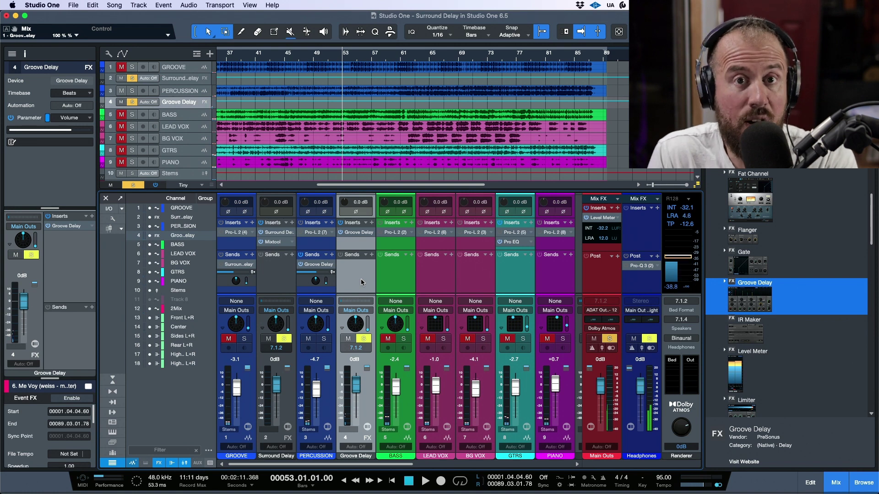
# Bypass the Groove Delay insert on its effects channel and mute the PERCUSSION track's send to it
pyautogui.click(360, 233)
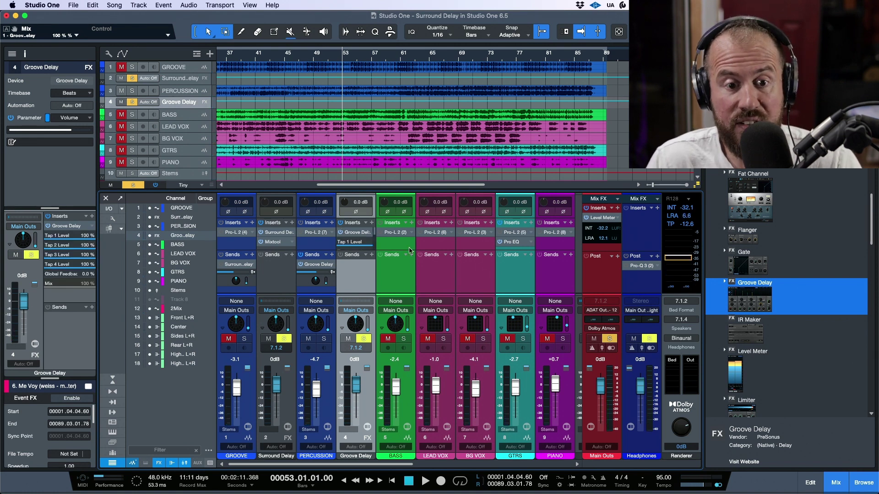
pyautogui.click(341, 232)
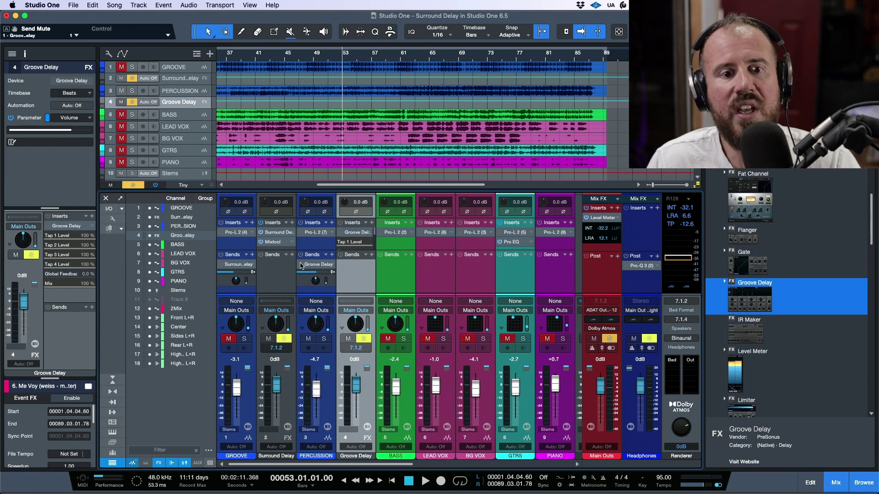
# Open the Surround Delay effect and move tap 4 to about -10° direction and 64° elevation
pyautogui.click(277, 233)
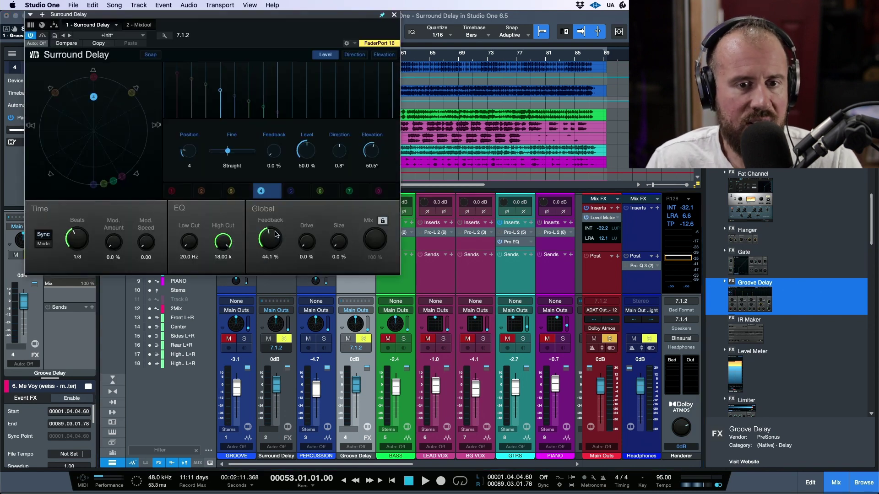
pyautogui.click(392, 16)
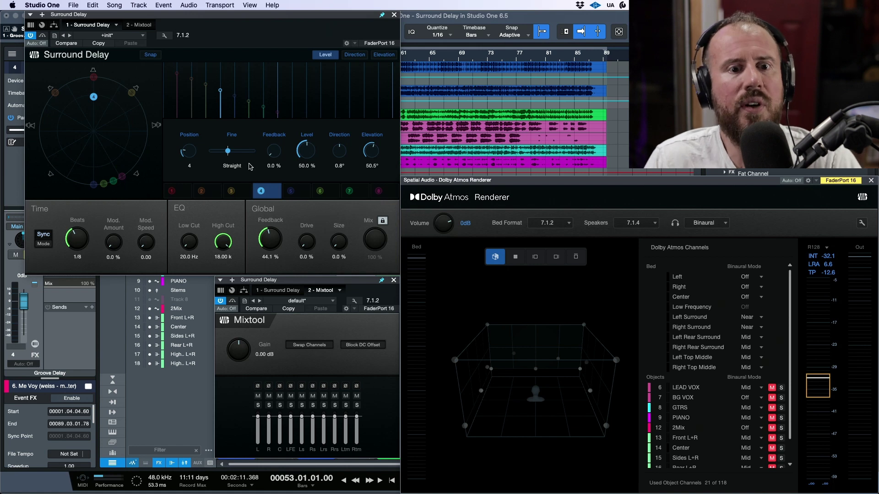
pyautogui.moveTo(94, 97)
pyautogui.mouseDown()
pyautogui.moveTo(98, 121)
pyautogui.moveTo(84, 123)
pyautogui.moveTo(90, 110)
pyautogui.mouseUp()
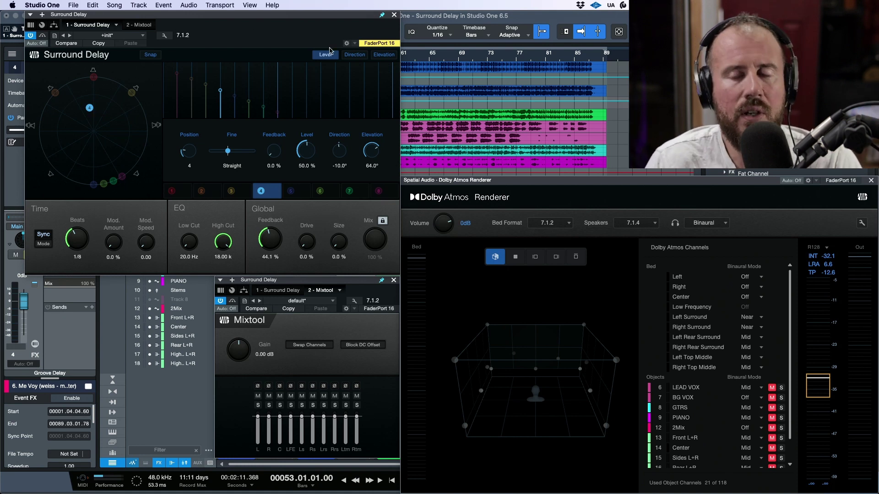
# Load the Rythm 1 preset from the Rythm folder in Surround Delay
pyautogui.click(137, 36)
pyautogui.click(131, 55)
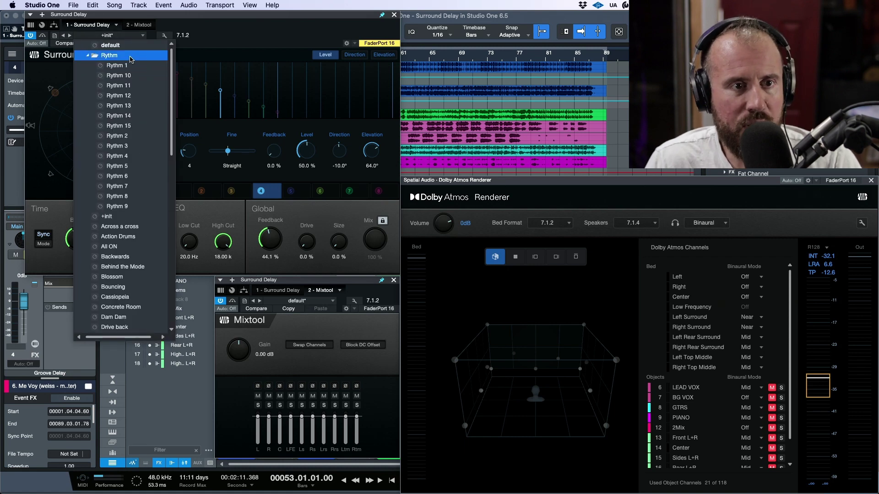
pyautogui.click(119, 66)
pyautogui.click(118, 67)
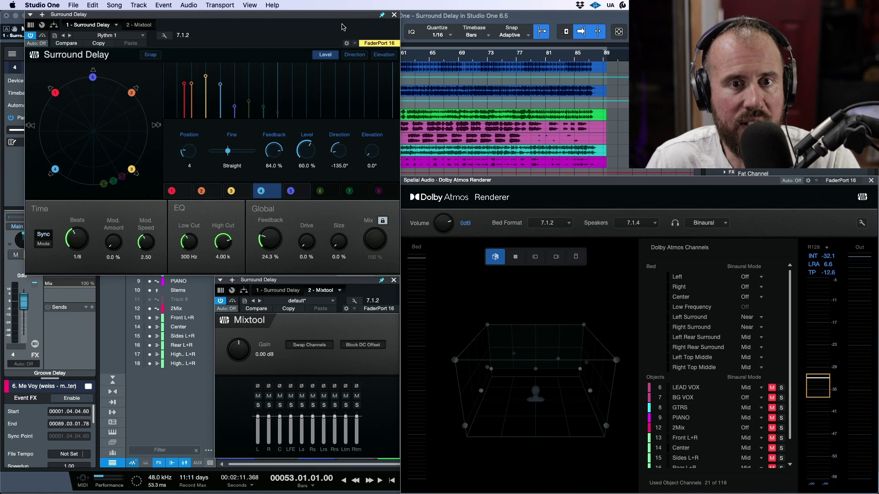
# Return to the mixer, clear the solo on the Groove Delay channel and solo only the Surround Delay channel
pyautogui.click(500, 79)
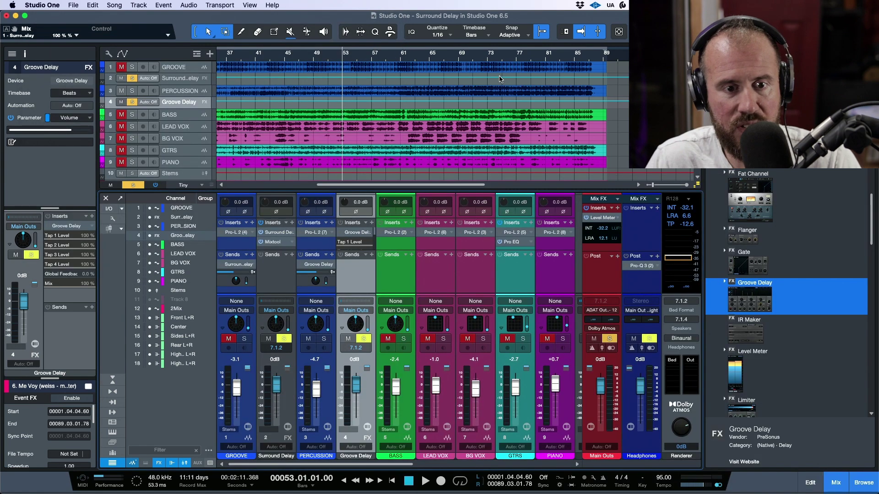
pyautogui.click(363, 339)
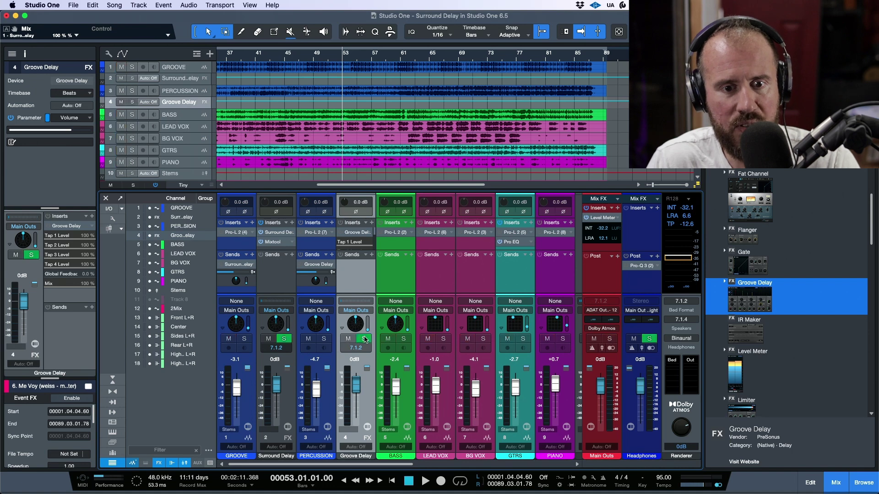
pyautogui.click(284, 338)
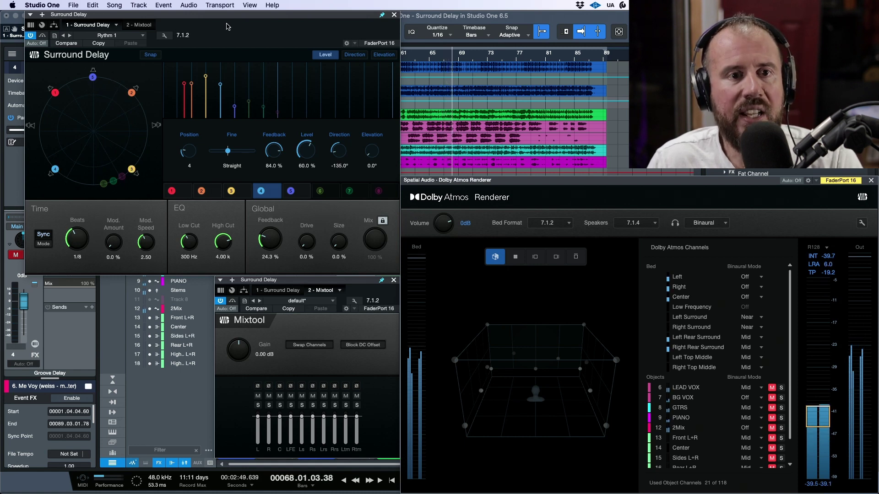
# During playback, mute the L, R, C, Lrs and Rrs channels in the Surround Delay channel's Mixtool, then stop playback
pyautogui.click(243, 28)
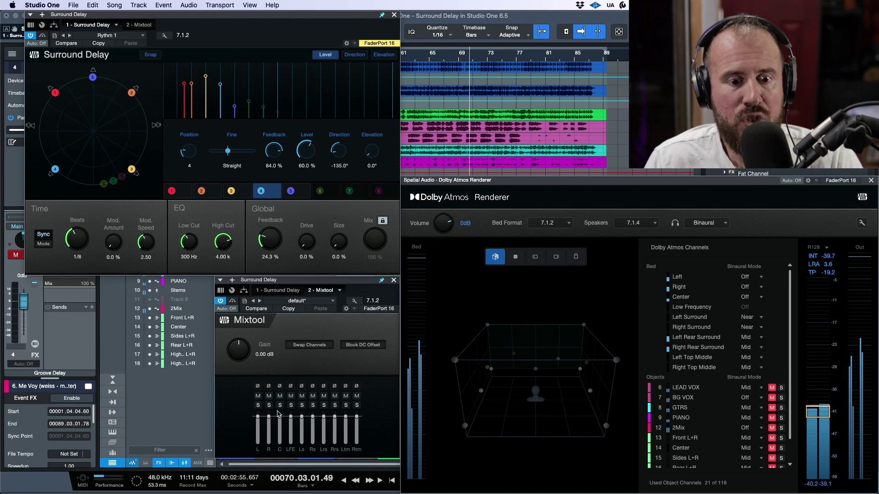
pyautogui.click(257, 397)
pyautogui.click(269, 396)
pyautogui.click(280, 396)
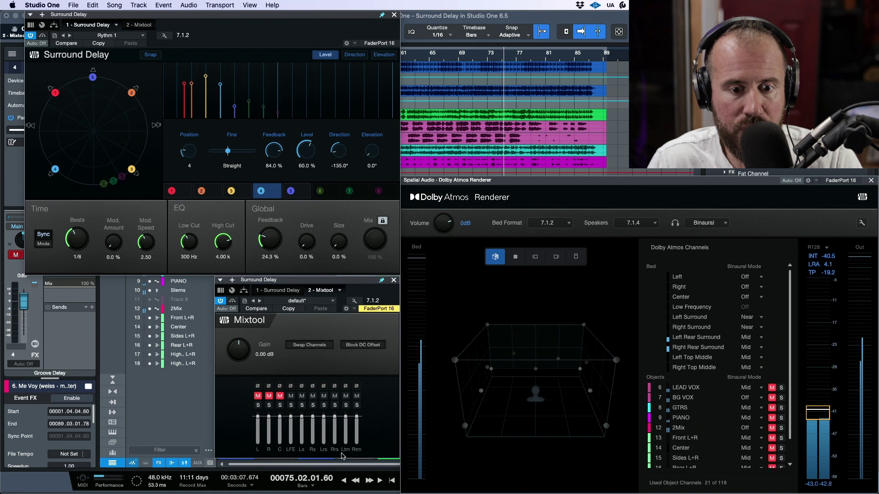
pyautogui.click(324, 396)
pyautogui.click(334, 396)
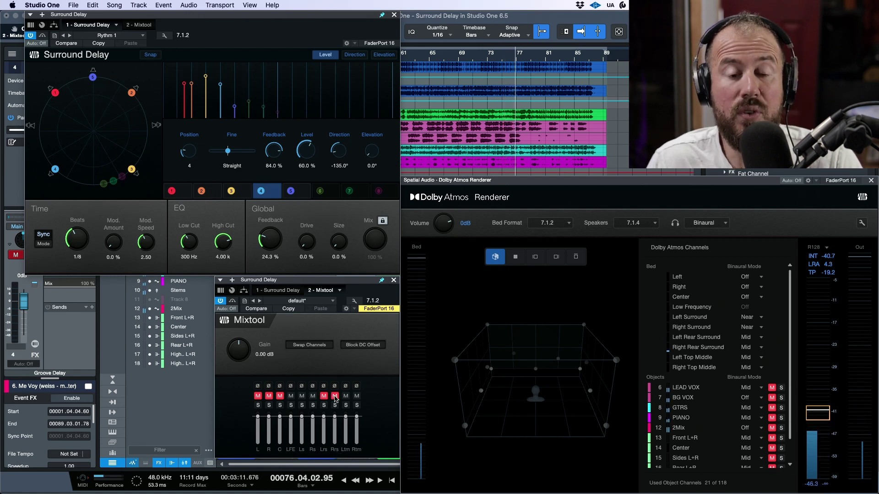
pyautogui.click(543, 198)
pyautogui.press('space')
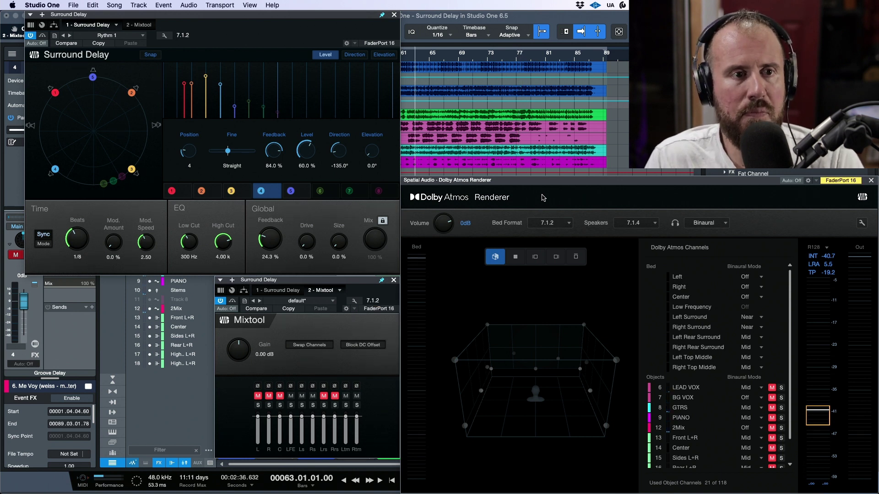